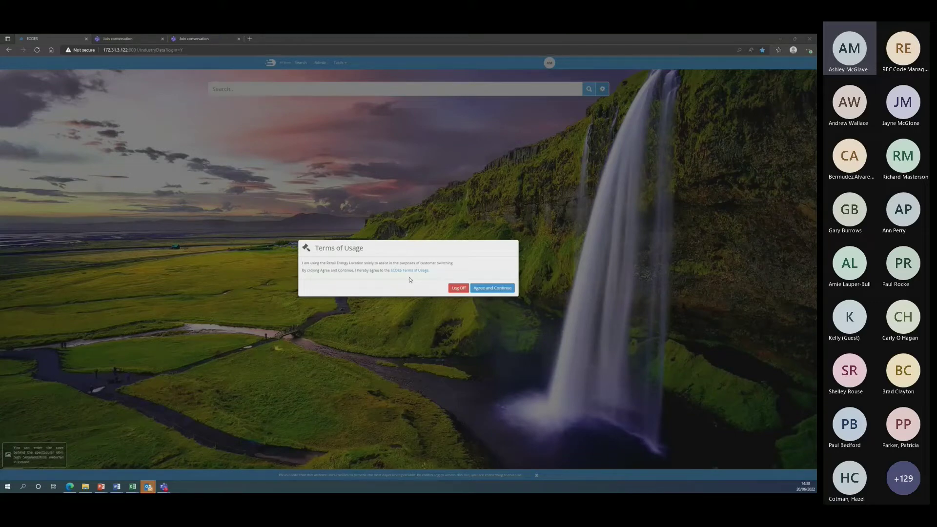
# Step: Accept the Terms of Usage and view the search display options
pyautogui.click(497, 290)
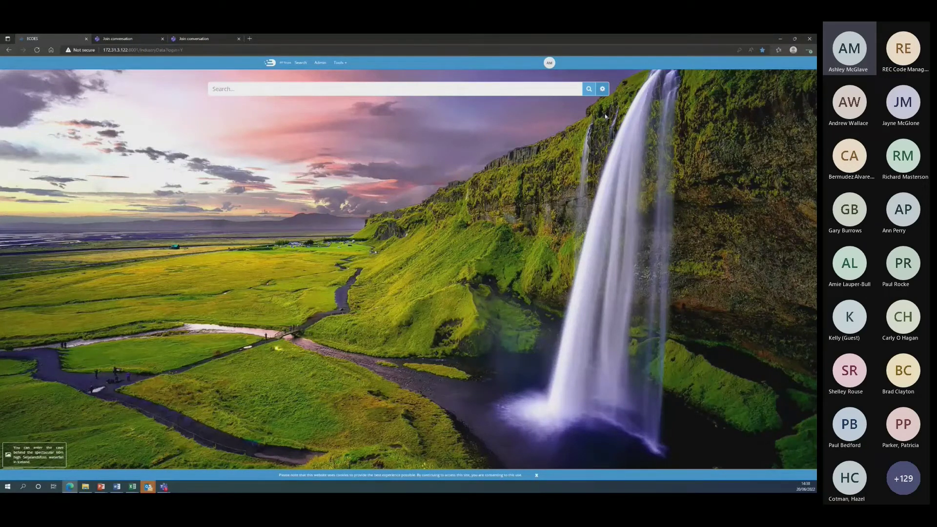
pyautogui.click(603, 89)
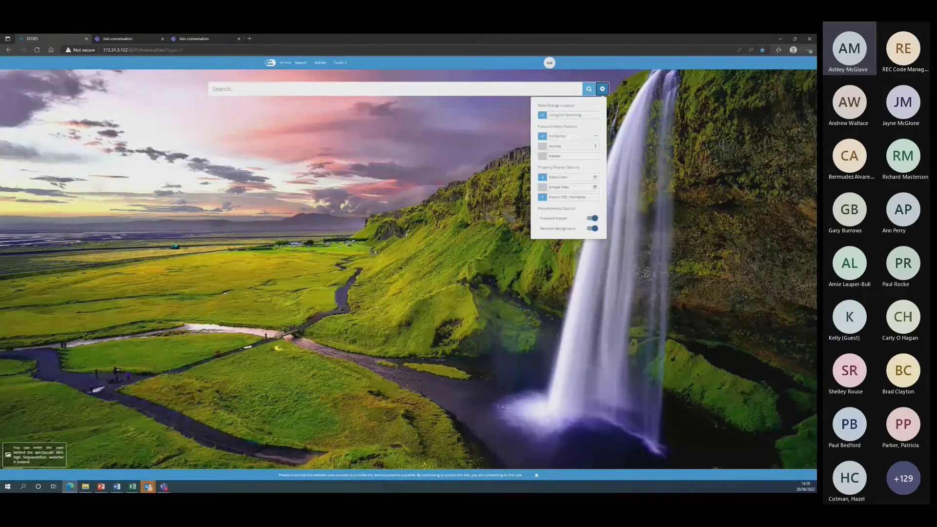
pyautogui.click(326, 253)
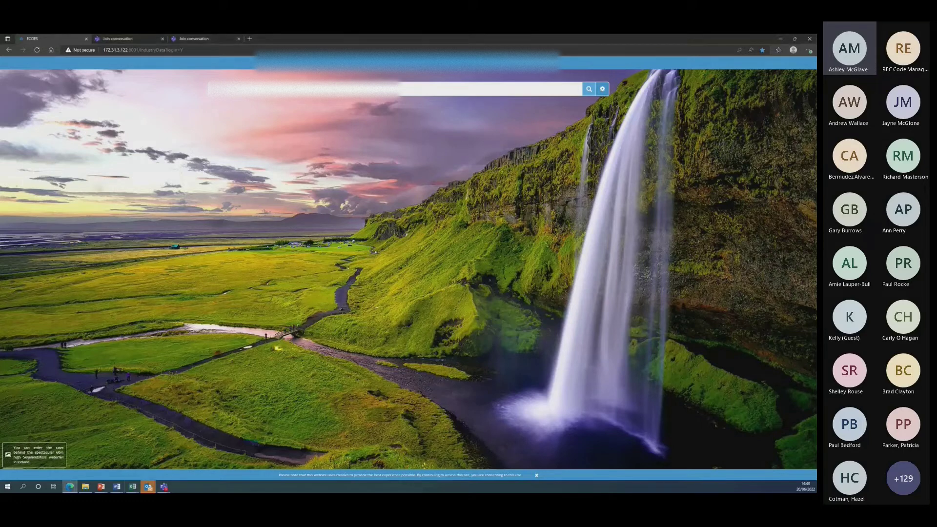
# Step: Search for the copied entry and open the matching property record
pyautogui.hotkey('shift', 'F10')
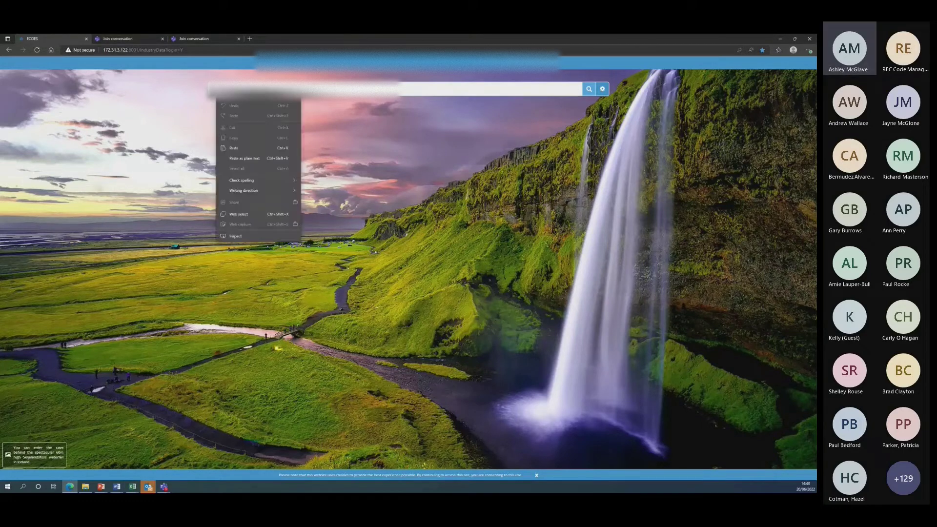
pyautogui.click(243, 147)
pyautogui.click(589, 88)
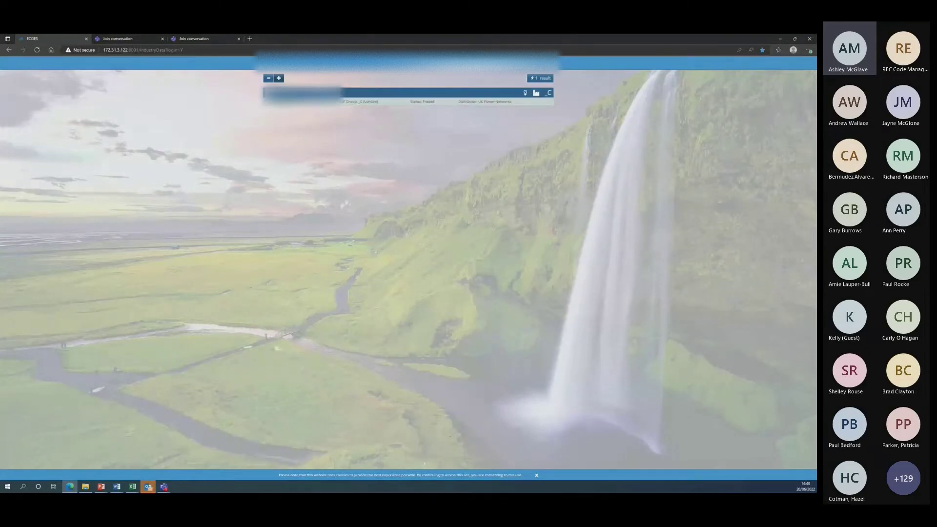
pyautogui.click(315, 93)
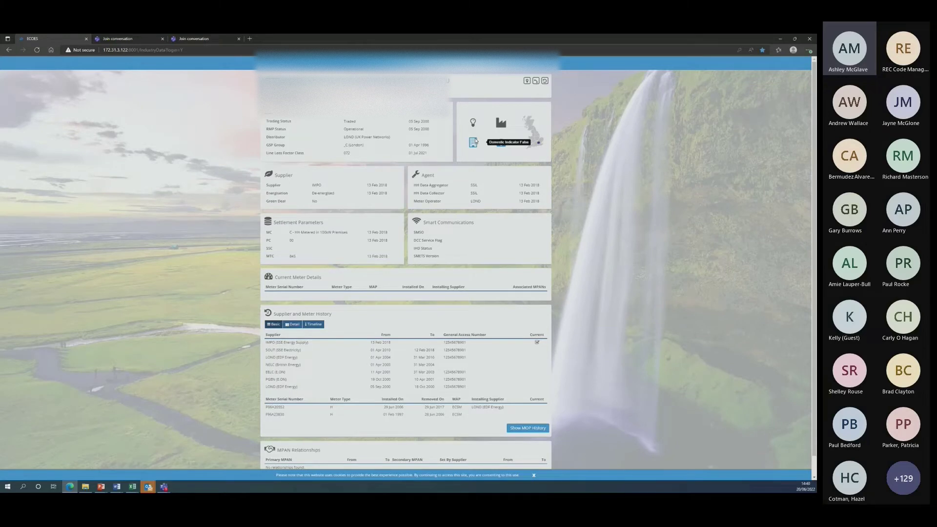
# Step: Review the record's supplier, meter and domestic indicator details, and check its CSS Retail Energy Location information
pyautogui.scroll(-1, 476, 142)
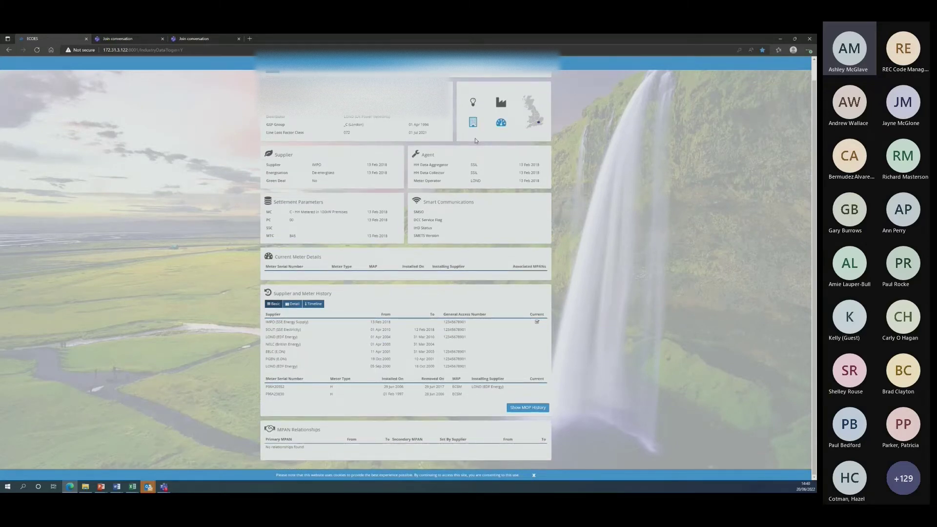
pyautogui.scroll(1, 476, 141)
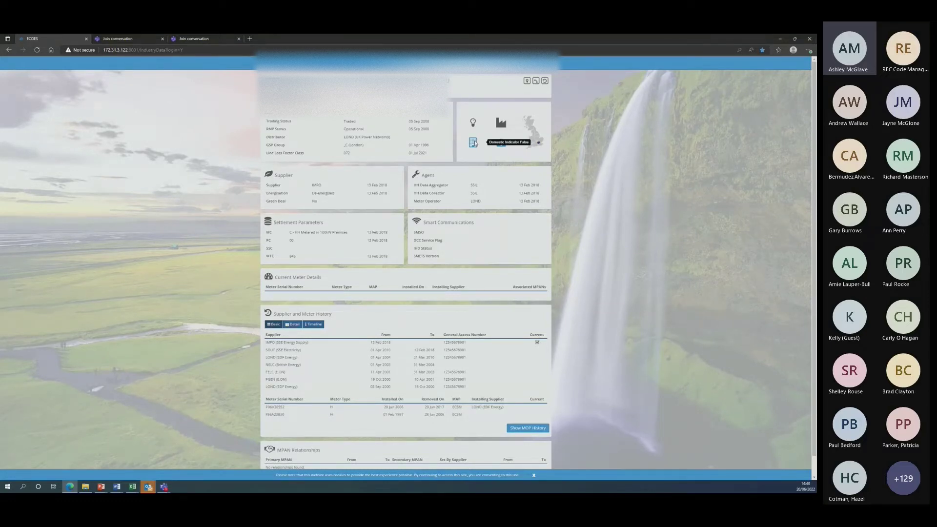
pyautogui.scroll(-1, 475, 142)
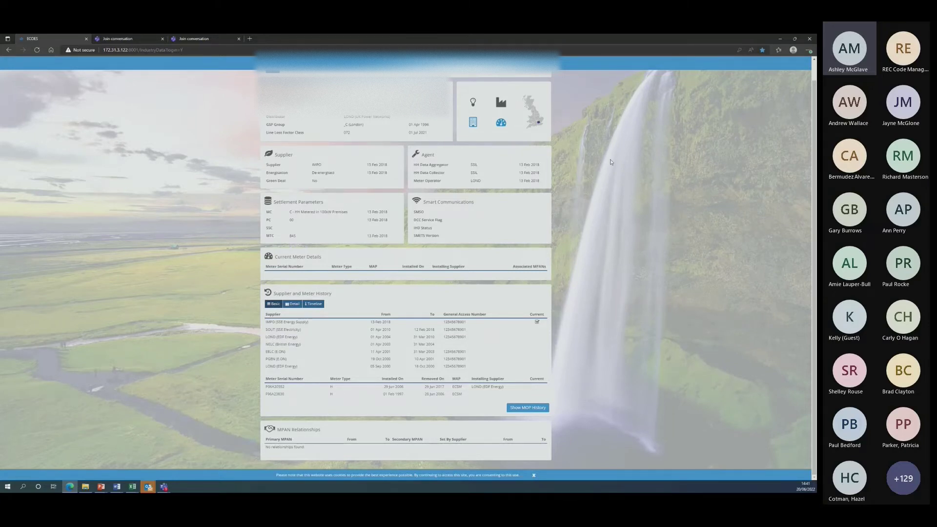
pyautogui.scroll(1, 603, 163)
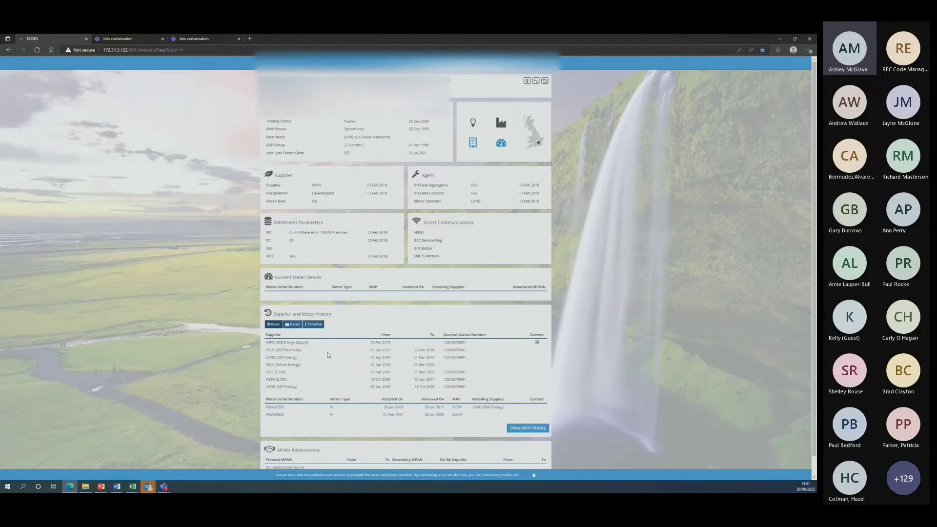
pyautogui.scroll(-1, 328, 355)
pyautogui.scroll(1, 317, 352)
pyautogui.click(527, 82)
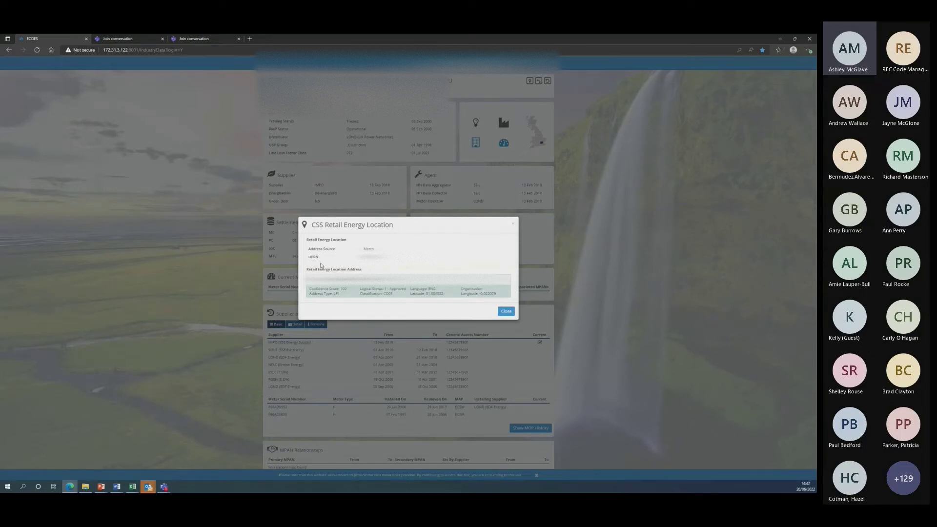
pyautogui.click(506, 311)
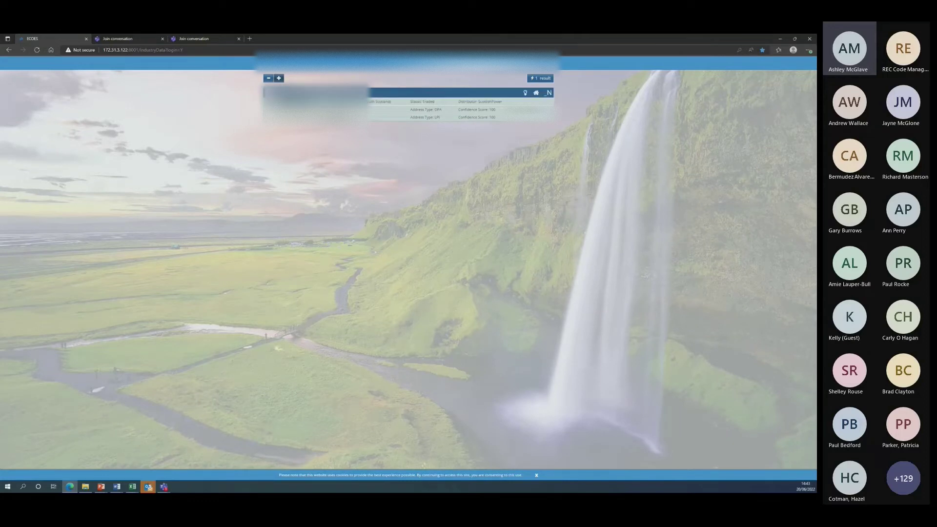
# Step: Open the Scottish property record from the search results and review its meter details, supplier history and MPAN relationships
pyautogui.click(316, 100)
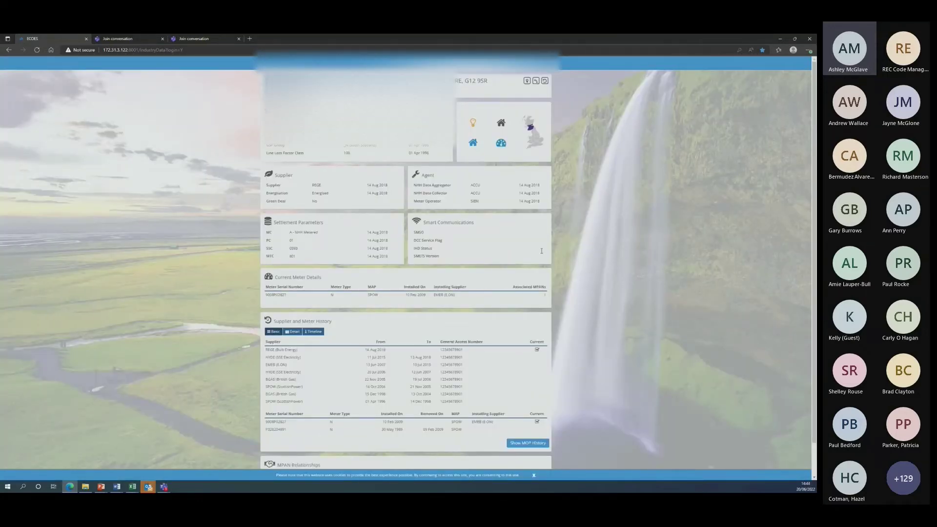
pyautogui.scroll(-2, 541, 251)
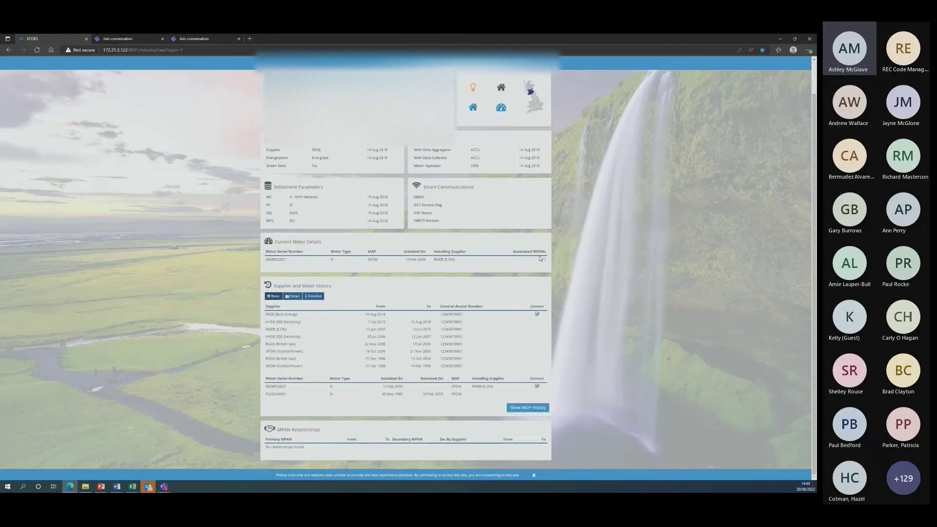
pyautogui.scroll(2, 536, 262)
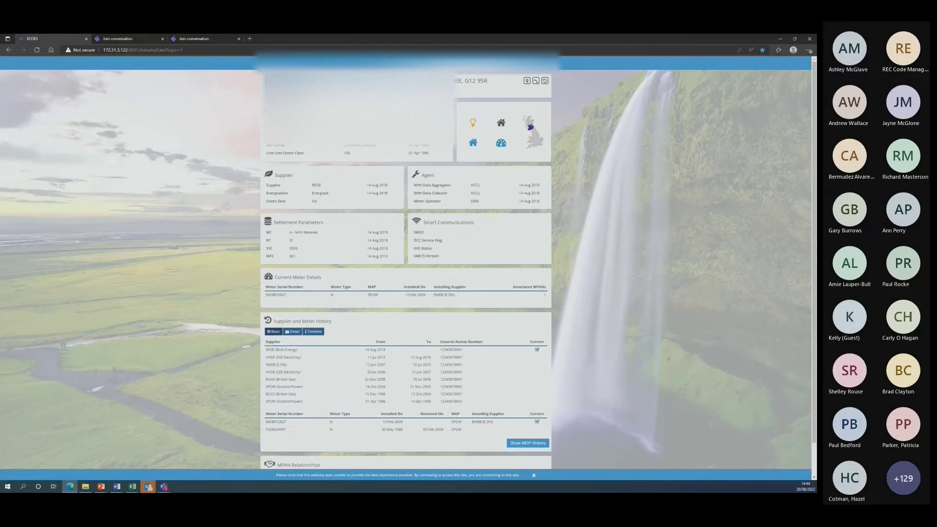
# Step: Open the record with smart communications data and examine its supplier history, CSS Switching Summary and CSS Switching Messages
pyautogui.click(511, 120)
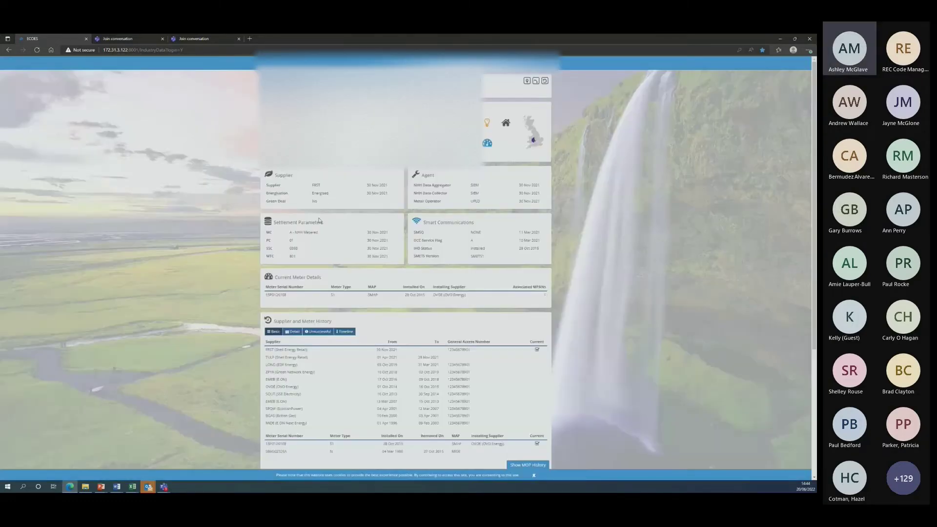
pyautogui.scroll(-3, 385, 242)
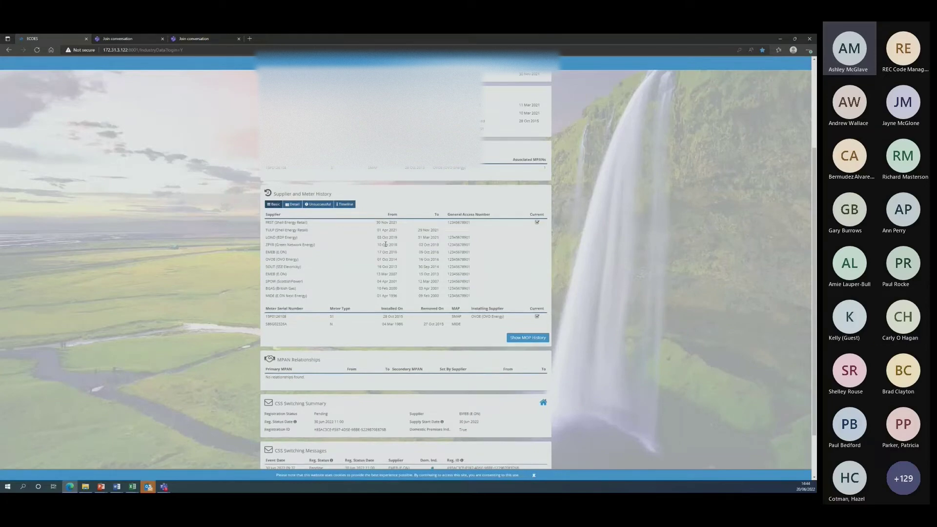
pyautogui.scroll(3, 386, 244)
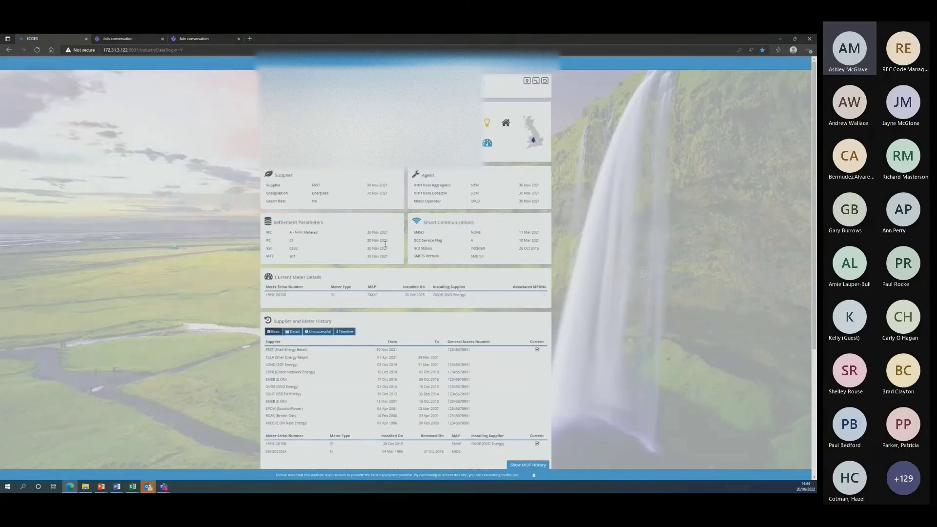
pyautogui.scroll(-4, 385, 244)
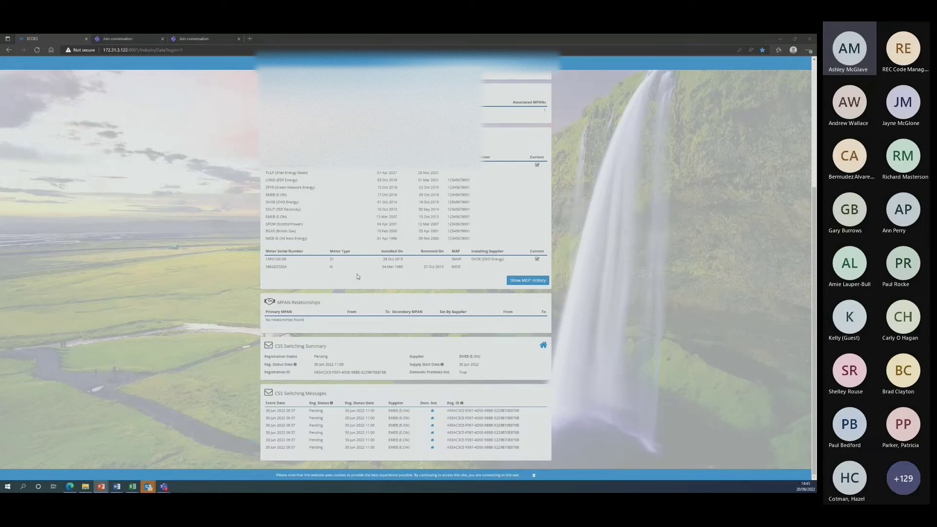
pyautogui.scroll(3, 356, 276)
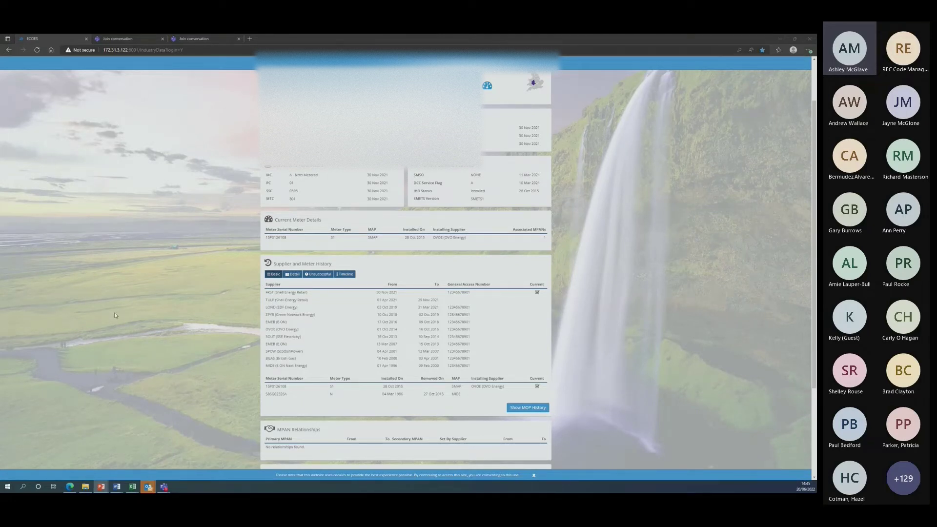
pyautogui.scroll(-3, 443, 334)
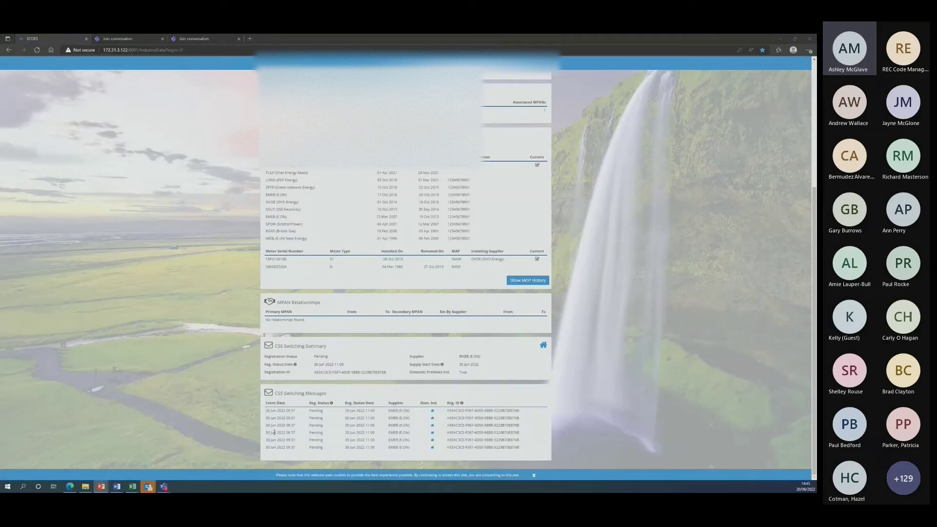
# Step: Read the help notes on the supply start date and registration status date in the CSS Switching Summary
pyautogui.moveTo(332, 423)
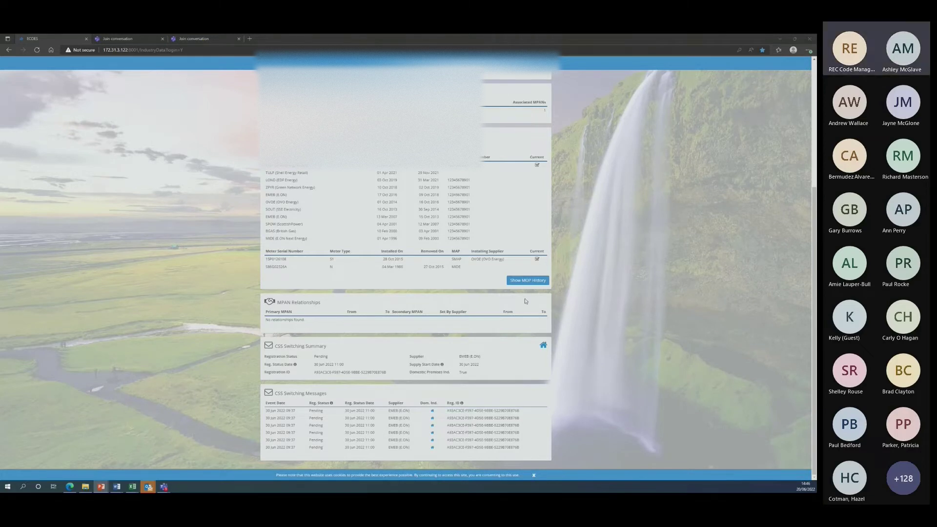
pyautogui.moveTo(443, 365)
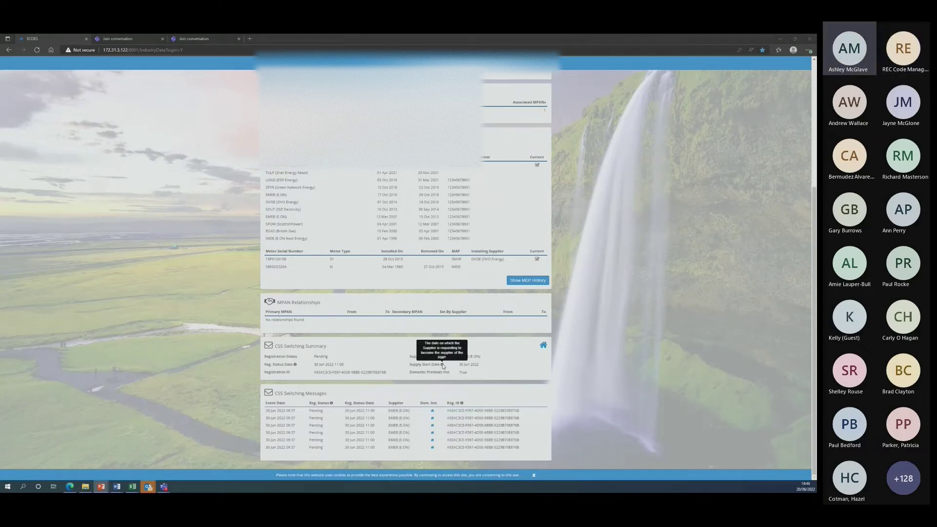
pyautogui.moveTo(296, 366)
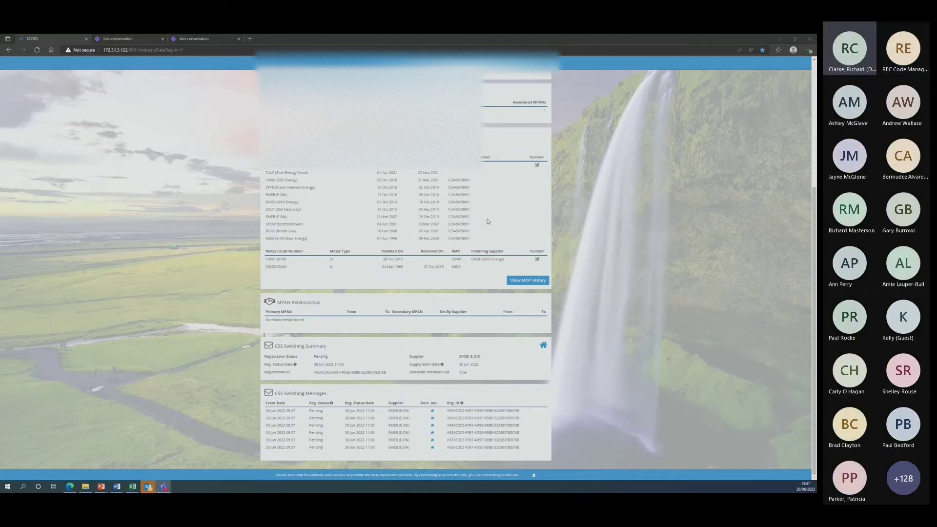
pyautogui.scroll(4, 488, 221)
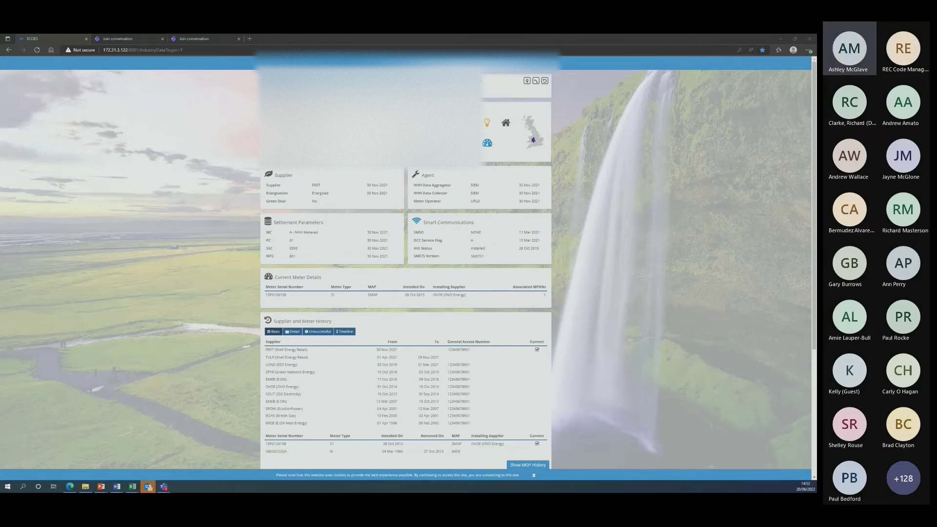
pyautogui.click(503, 76)
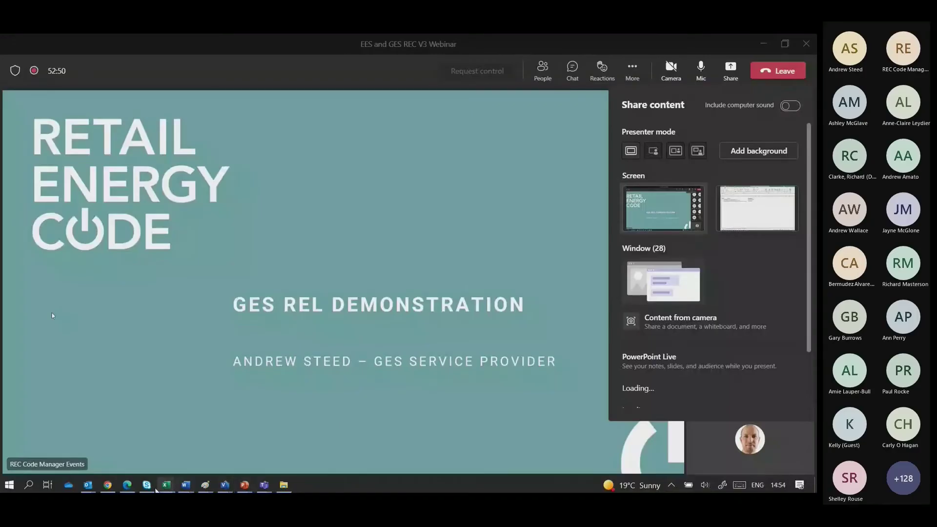
# Step: Switch to the Xoserve Data Enquiry Service in Chrome and examine the criteria offered by the standard search
pyautogui.click(100, 486)
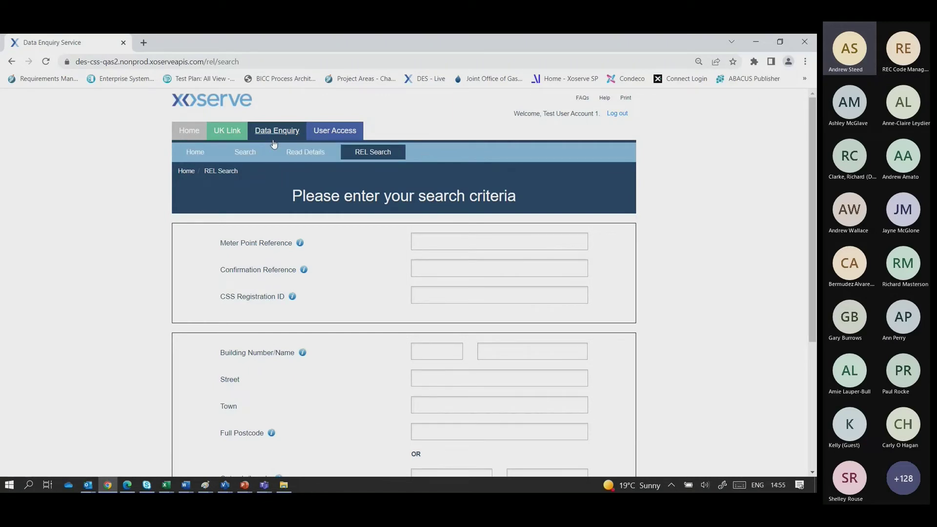
pyautogui.click(245, 152)
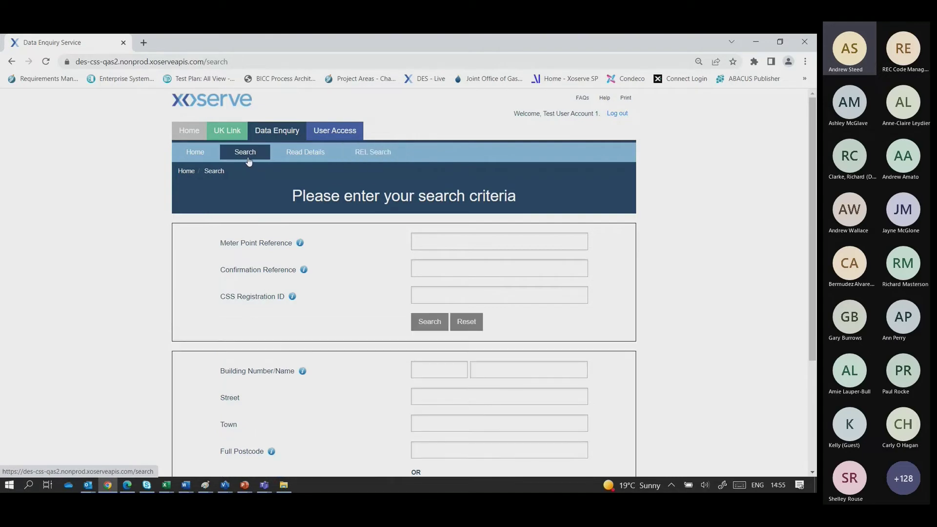
pyautogui.scroll(-2, 89, 252)
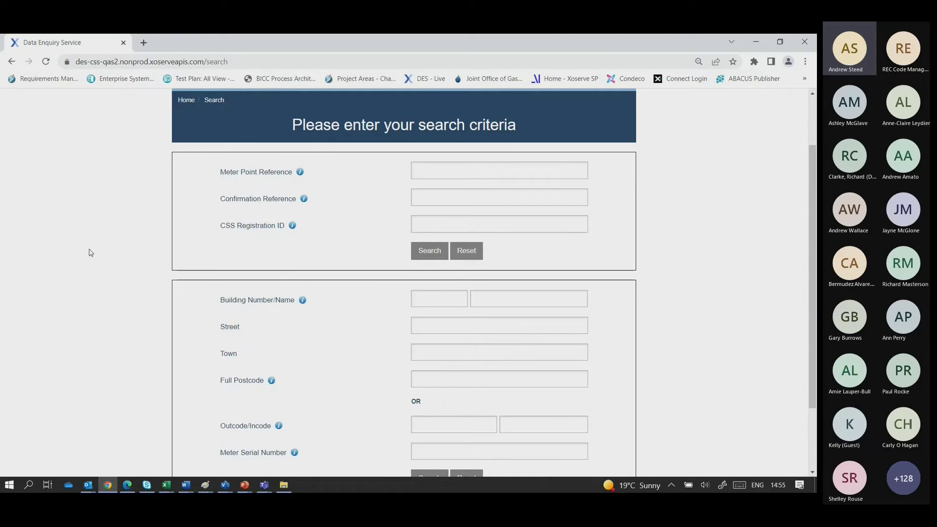
pyautogui.scroll(-2, 89, 252)
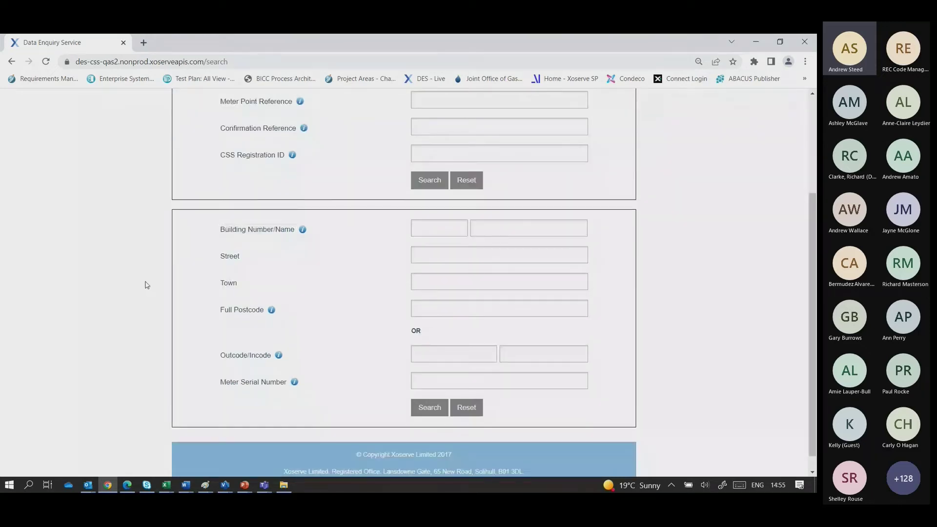
pyautogui.scroll(-1, 145, 284)
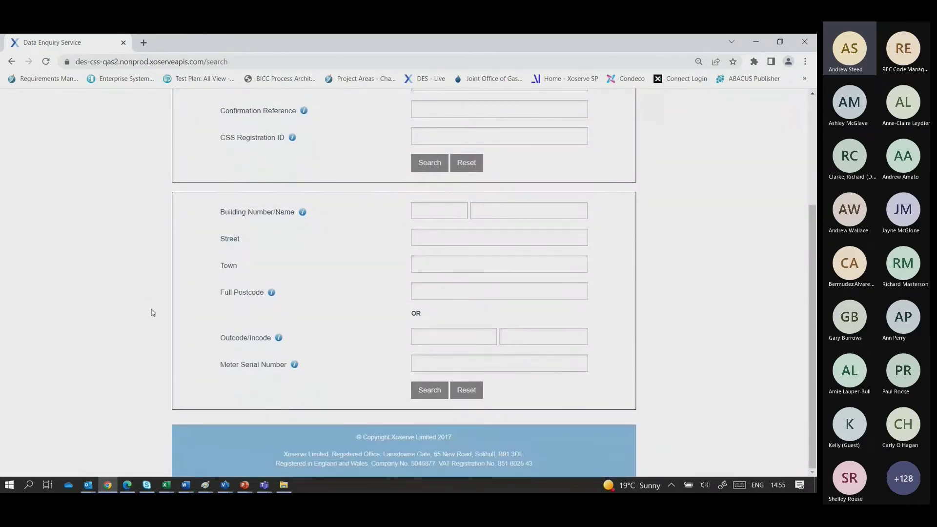
pyautogui.scroll(4, 152, 313)
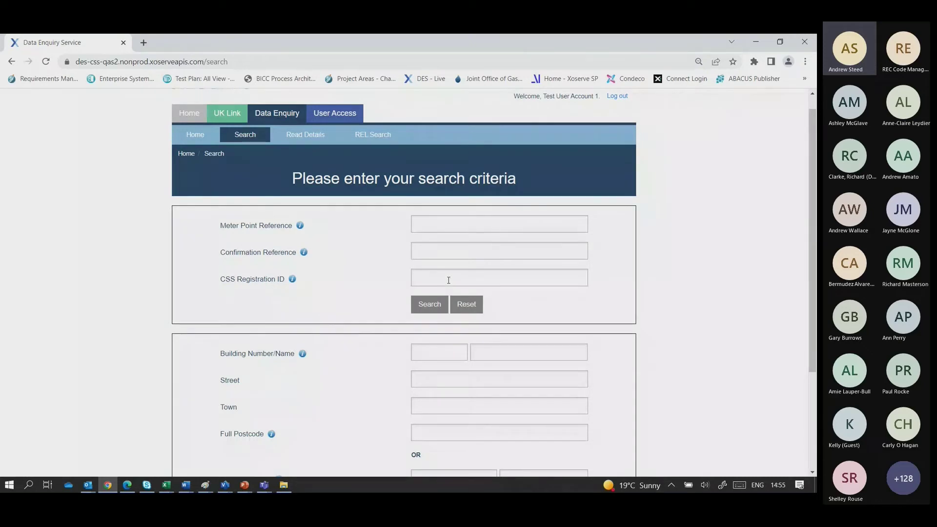
# Step: Open the REL Search and examine its criteria, including the UPRN field and the REL data usage confirmation
pyautogui.click(375, 139)
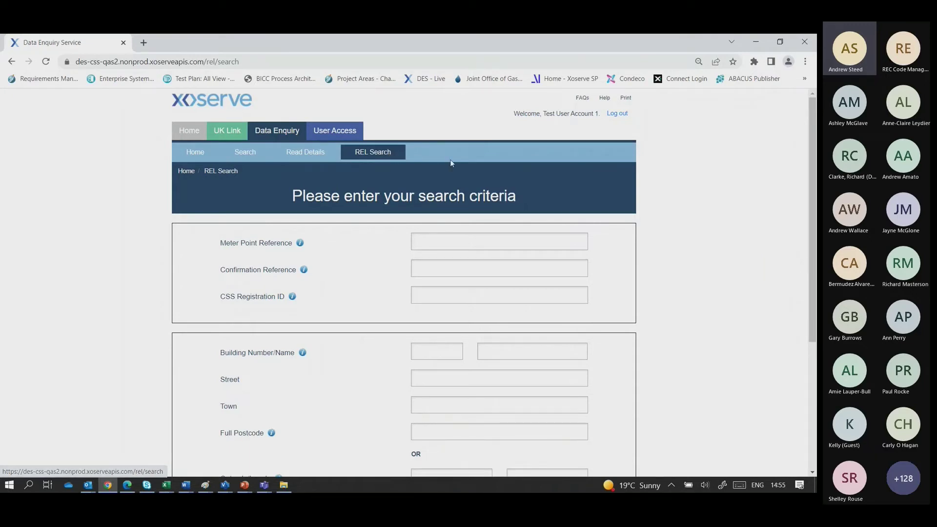
pyautogui.scroll(-2, 493, 195)
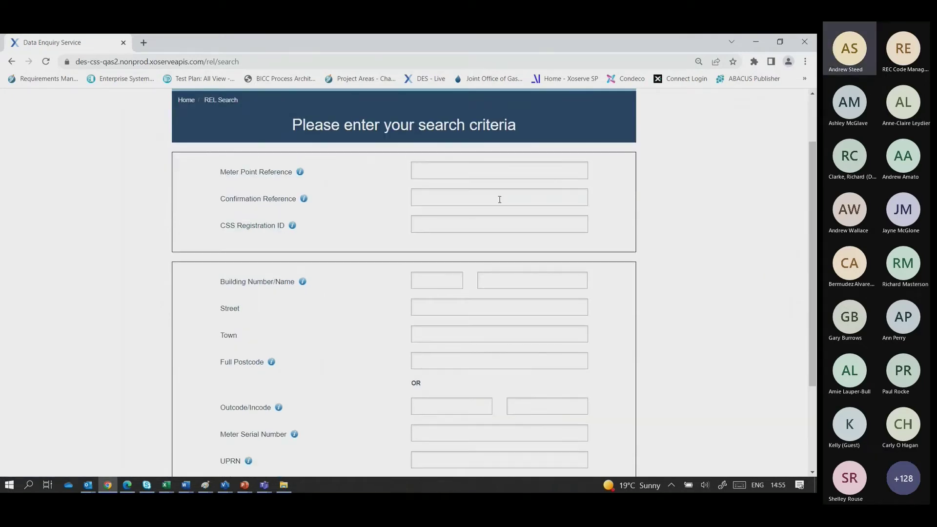
pyautogui.scroll(-2, 642, 236)
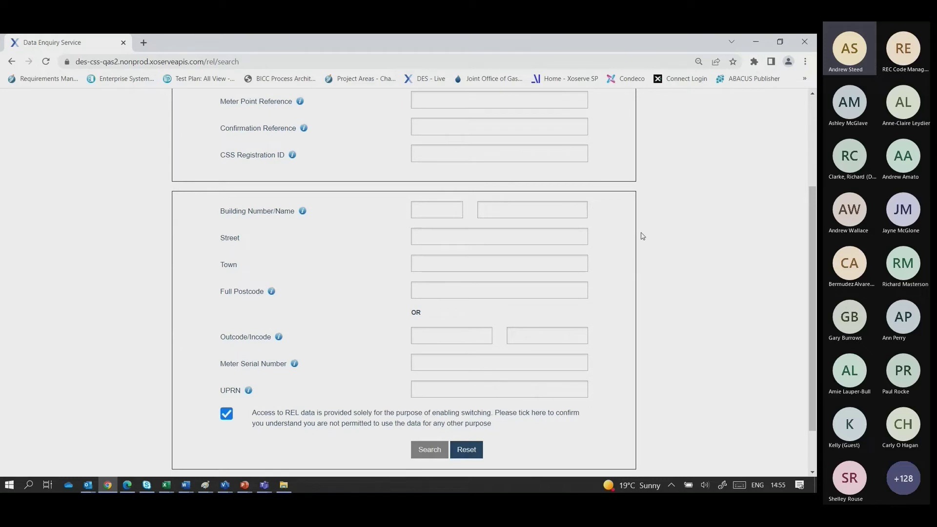
# Step: Untick and re-tick the REL data usage confirmation to check its effect on the search, and review the available search criteria
pyautogui.click(227, 414)
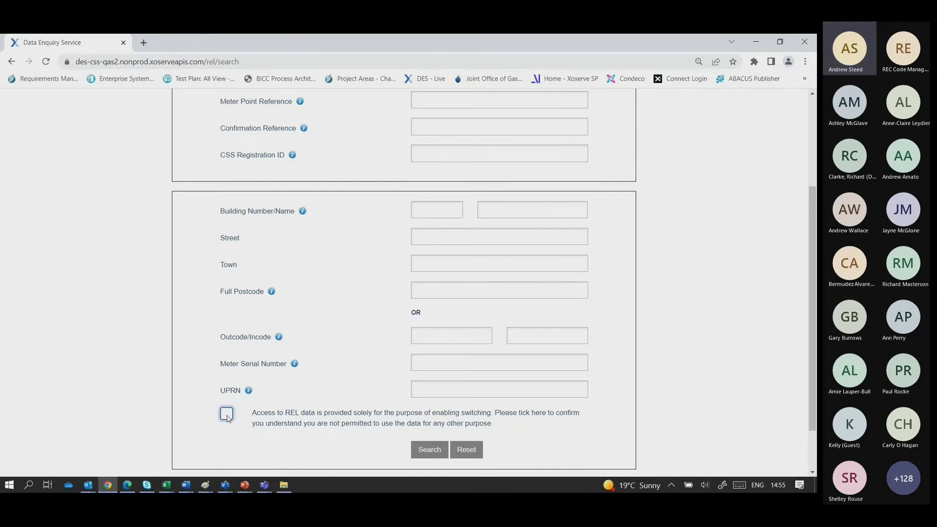
pyautogui.click(226, 415)
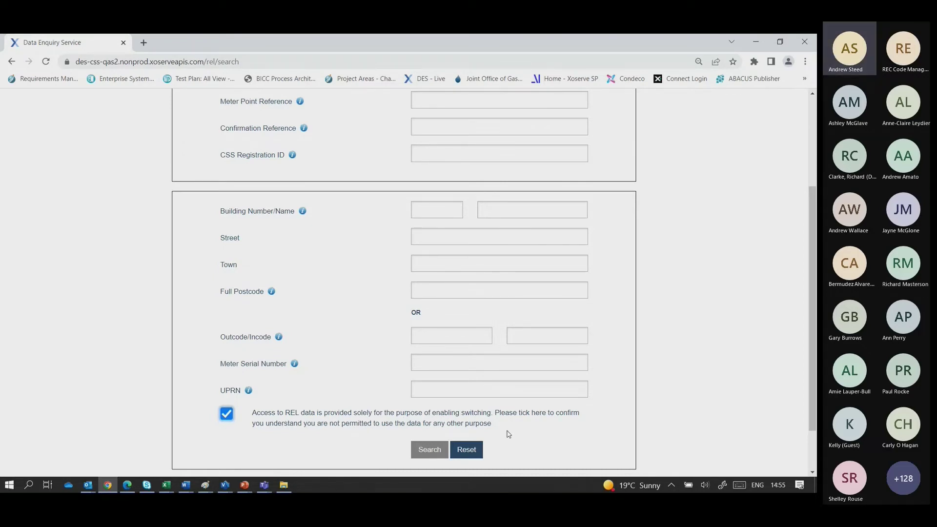
pyautogui.scroll(2, 576, 282)
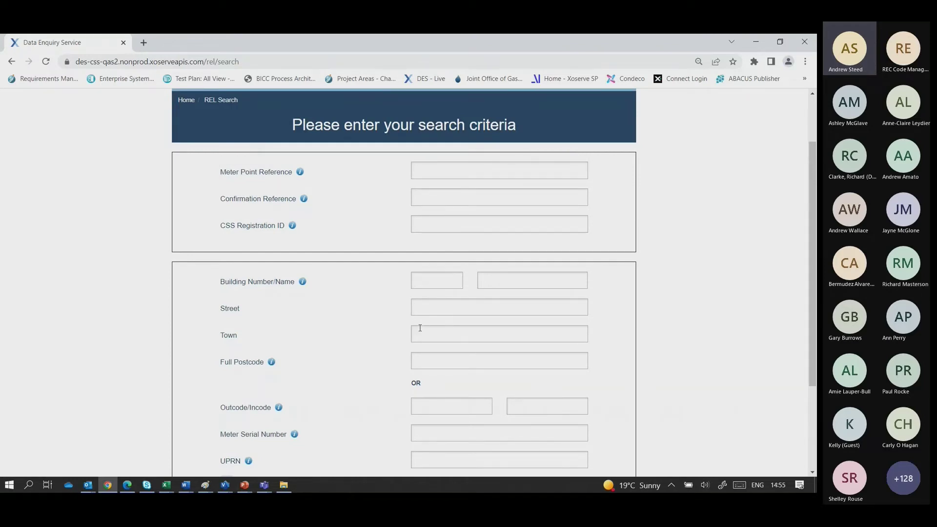
pyautogui.scroll(-2, 425, 347)
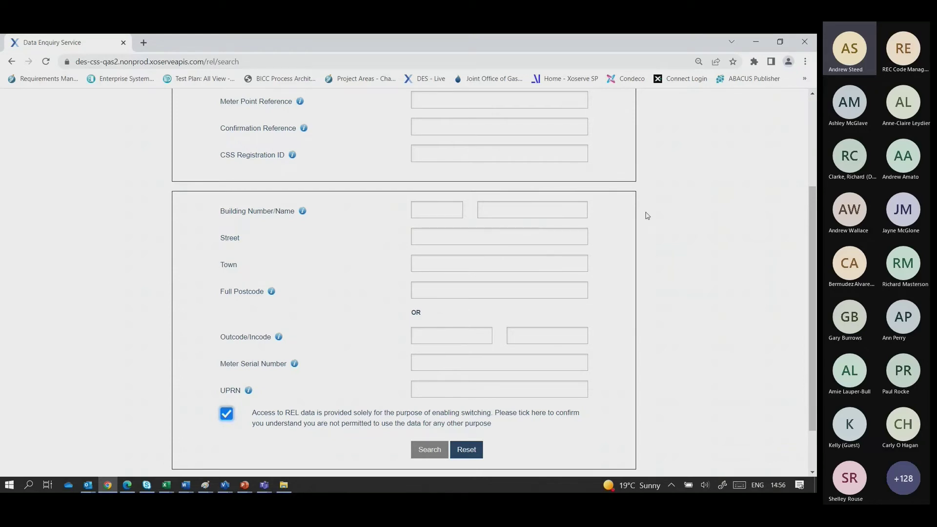
# Step: Enter a property's address details, including its full postcode, in the REL Search form and run the search
pyautogui.scroll(2, 545, 237)
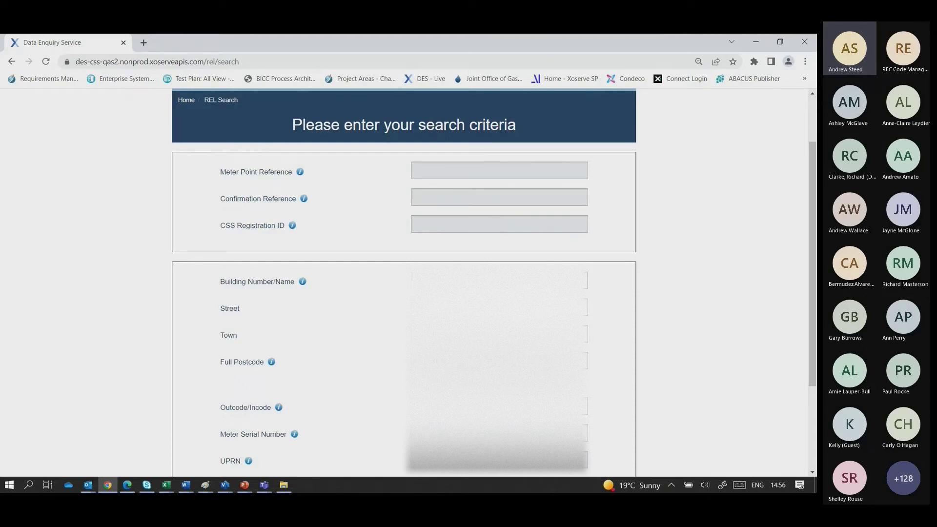
pyautogui.click(499, 361)
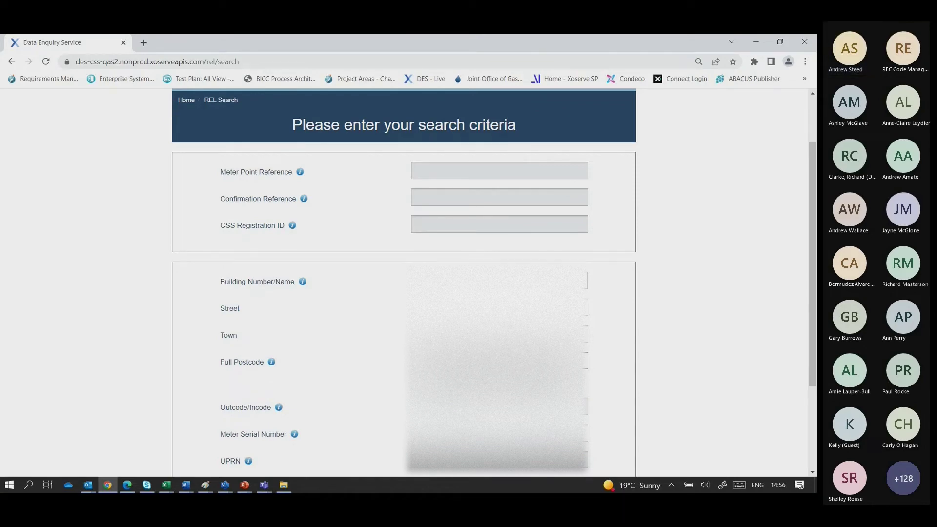
pyautogui.scroll(-1, 592, 340)
pyautogui.press('Return')
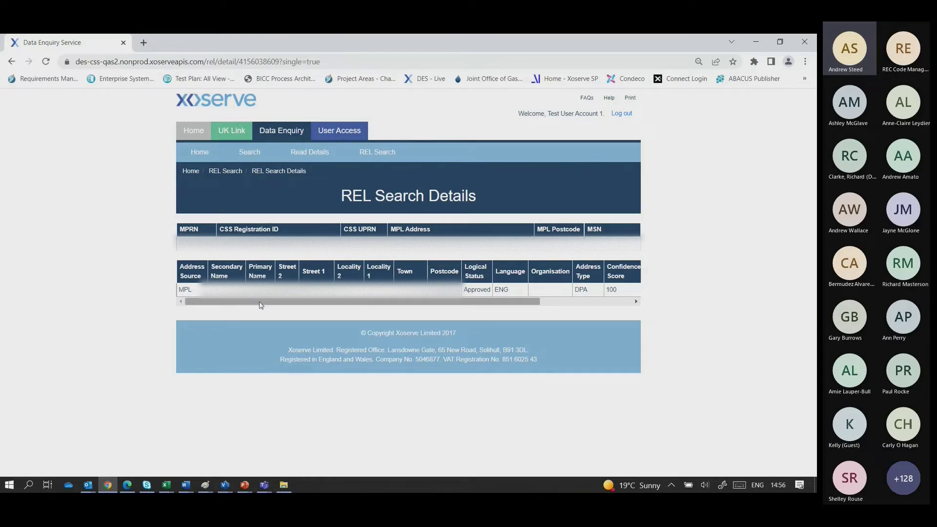
# Step: Examine the REL address record across all columns, from the address source to the classification, latitude and longitude
pyautogui.moveTo(261, 305); pyautogui.dragTo(291, 305)
pyautogui.moveTo(280, 302); pyautogui.dragTo(258, 302)
pyautogui.moveTo(340, 301); pyautogui.dragTo(192, 294)
pyautogui.moveTo(457, 303); pyautogui.dragTo(510, 298)
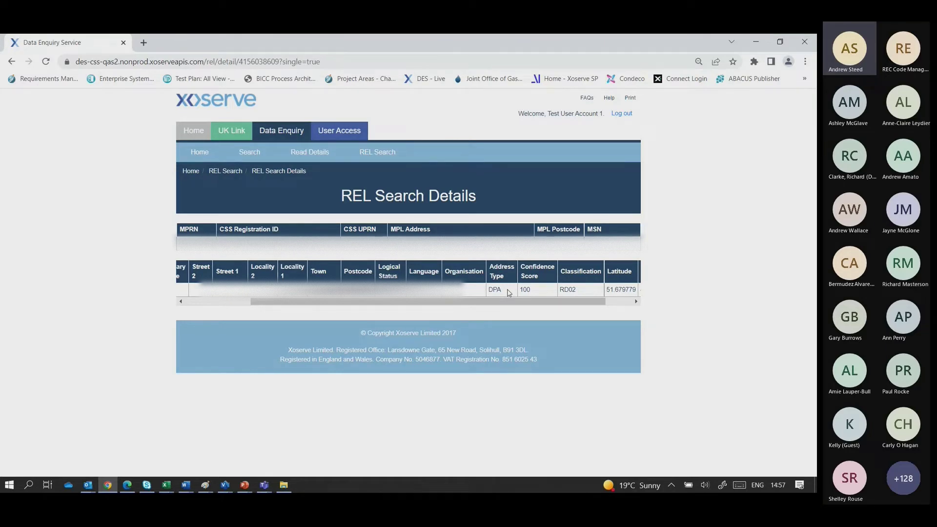
pyautogui.moveTo(511, 302); pyautogui.dragTo(537, 301)
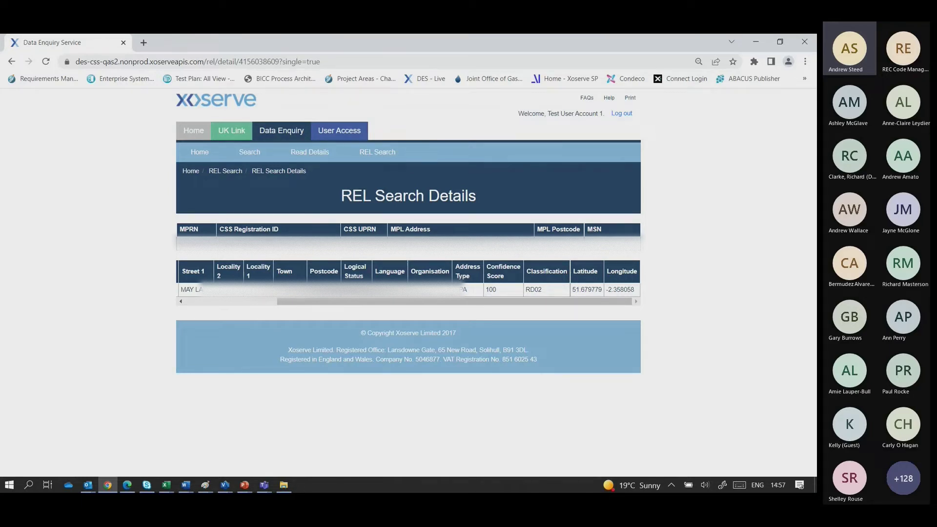
pyautogui.moveTo(370, 299); pyautogui.dragTo(251, 299)
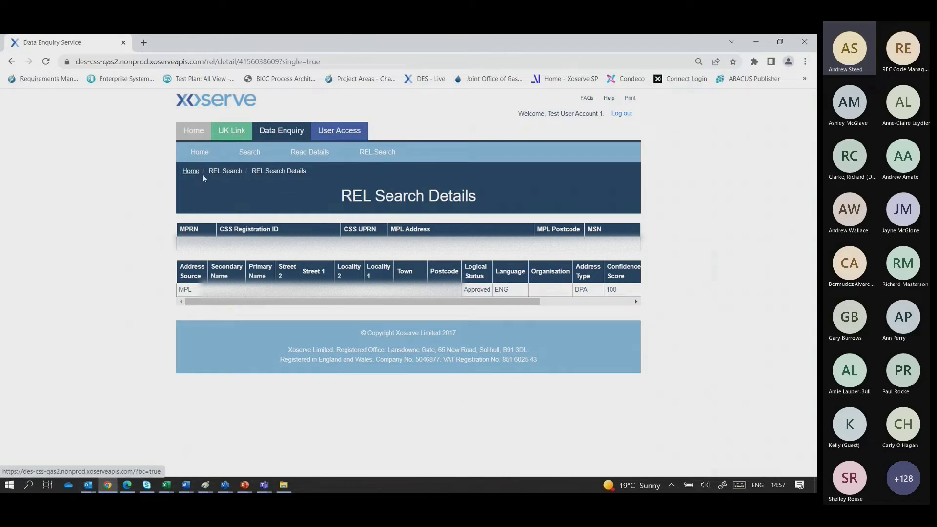
# Step: Return to the REL Search form and enter another property's building number and full postcode
pyautogui.click(228, 174)
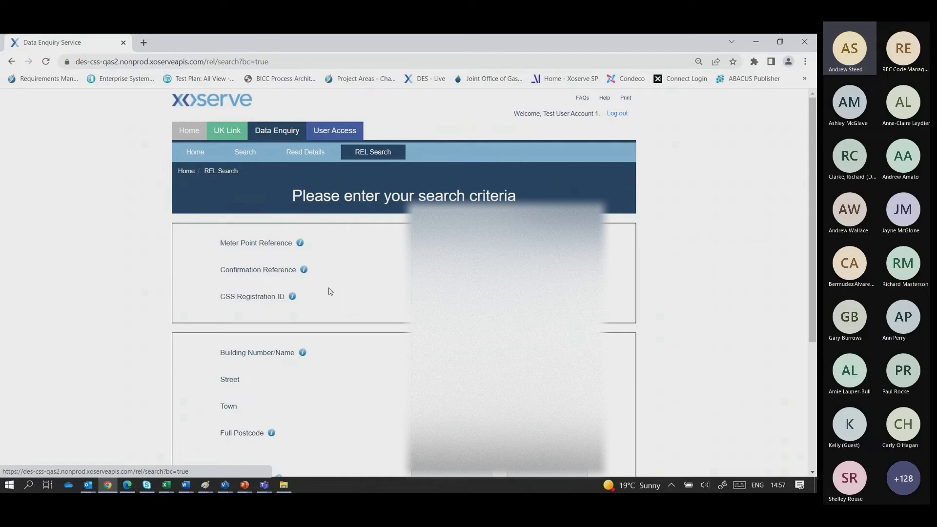
pyautogui.scroll(-2, 330, 291)
pyautogui.scroll(-2, 330, 291)
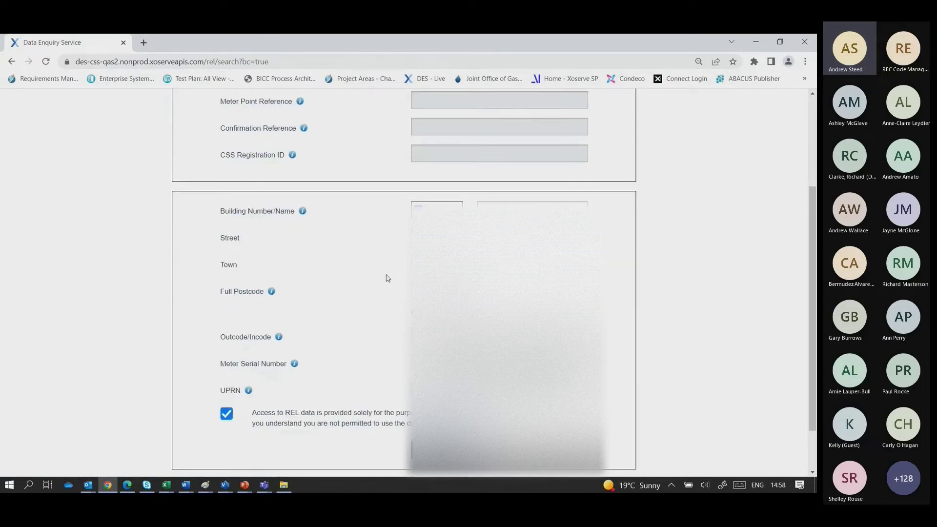
pyautogui.scroll(2, 385, 277)
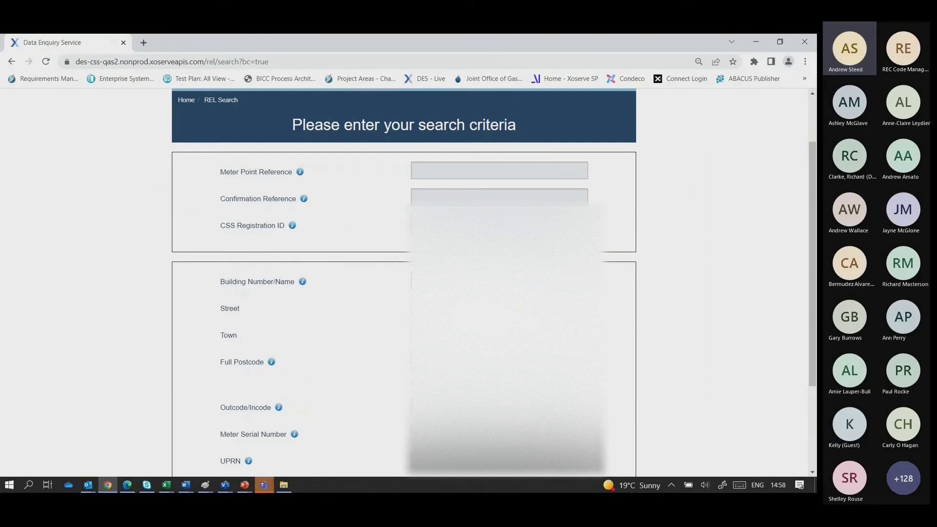
pyautogui.scroll(-2, 404, 283)
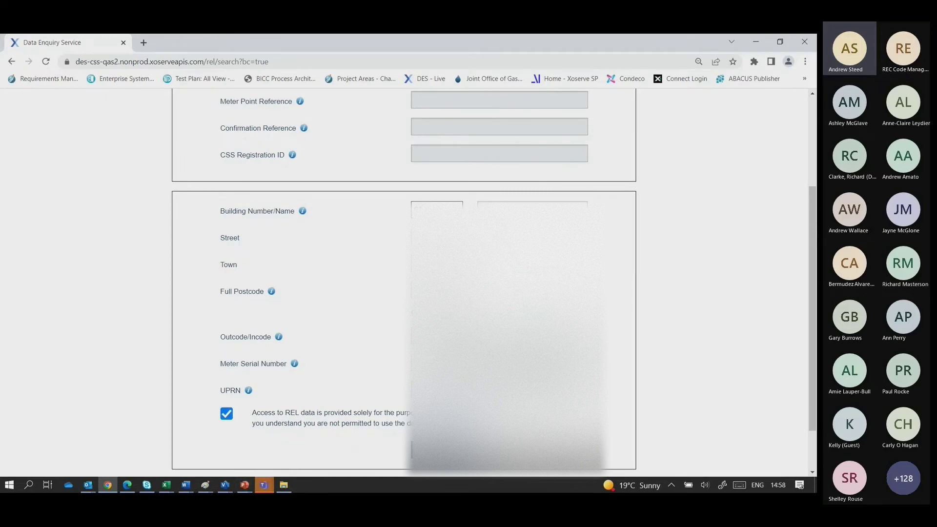
# Step: Switch to the PowerPoint file REL Search Live Demo - Search Results, maximise it and examine the REL Search Results slide
pyautogui.press('super+d')
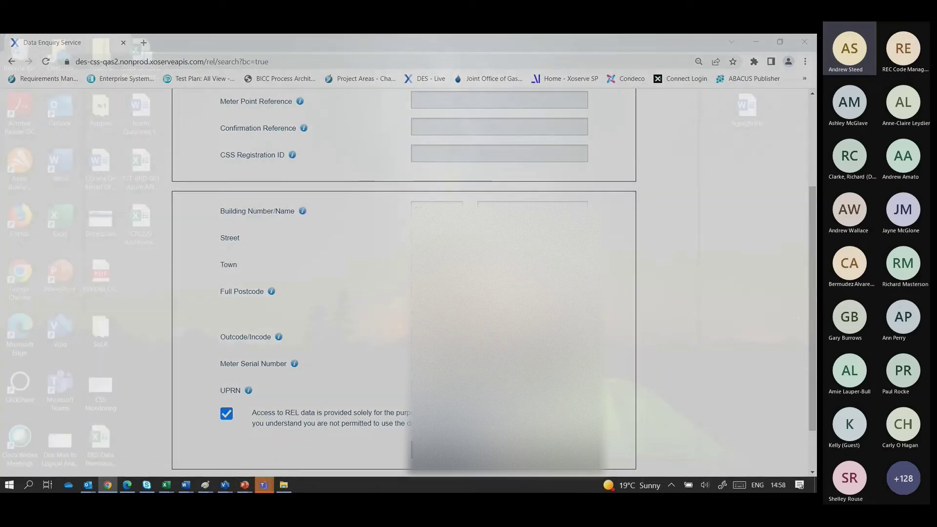
pyautogui.press('super+d')
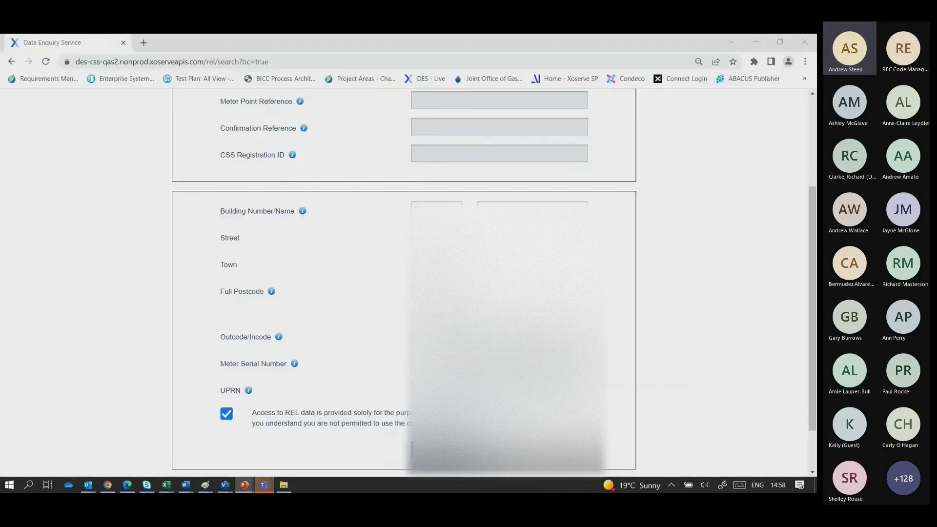
pyautogui.moveTo(488, 34); pyautogui.dragTo(488, 127)
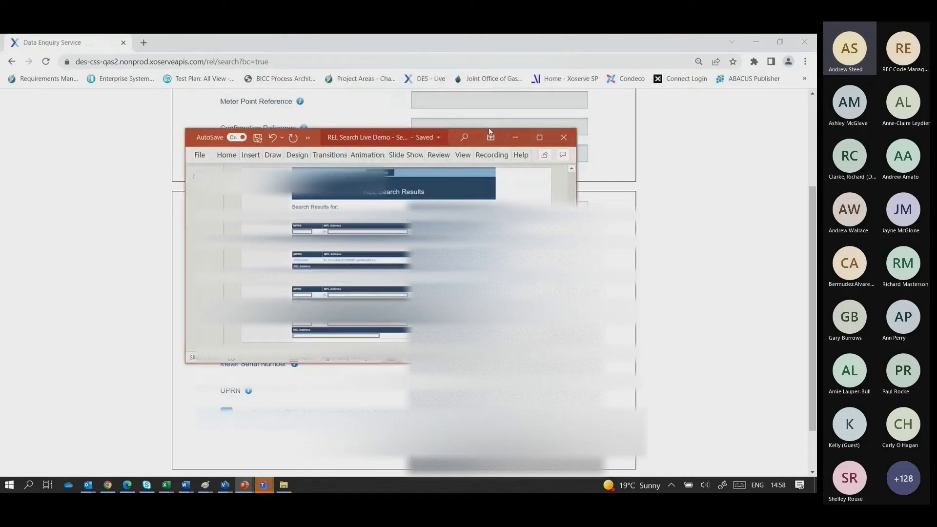
pyautogui.doubleClick(488, 127)
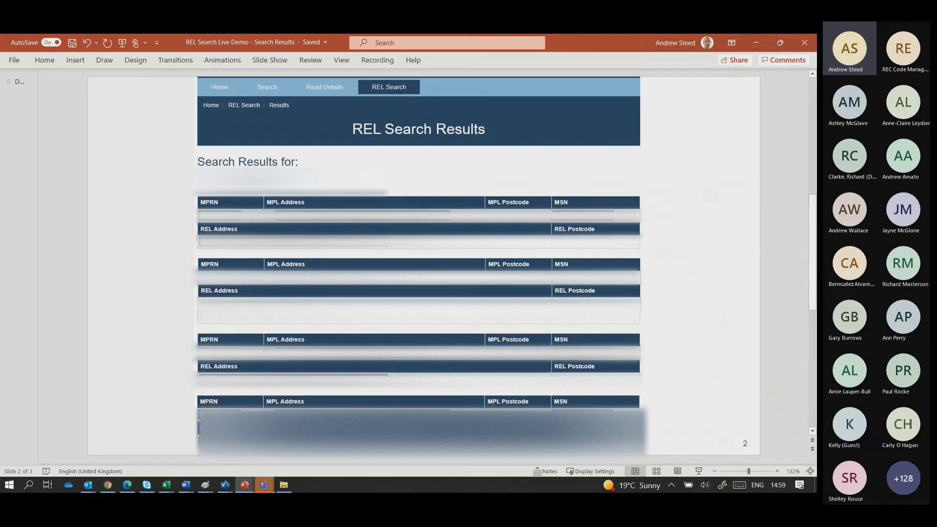
# Step: Switch back to the Data Enquiry Service in Chrome and clear the building number and full postcode from the search criteria
pyautogui.hotkey('alt', 'Tab')
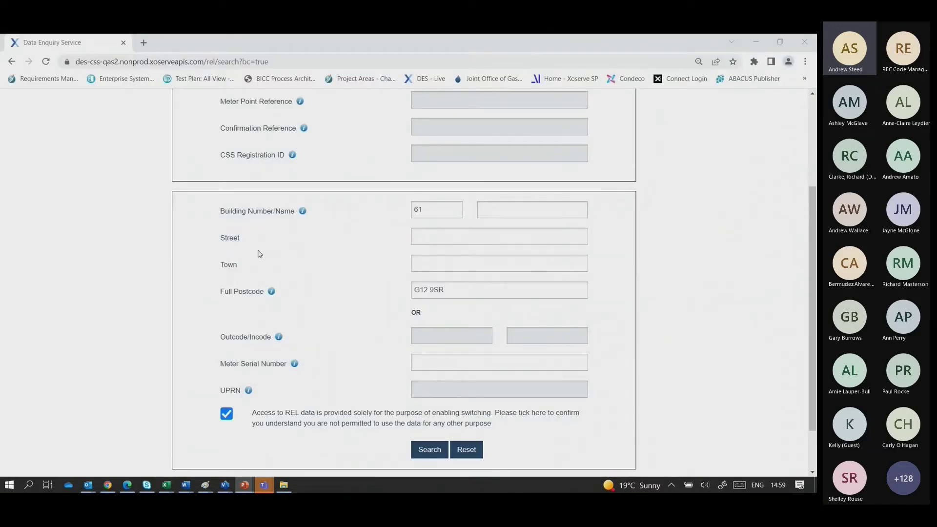
pyautogui.moveTo(464, 290); pyautogui.dragTo(387, 295)
pyautogui.press('BackSpace')
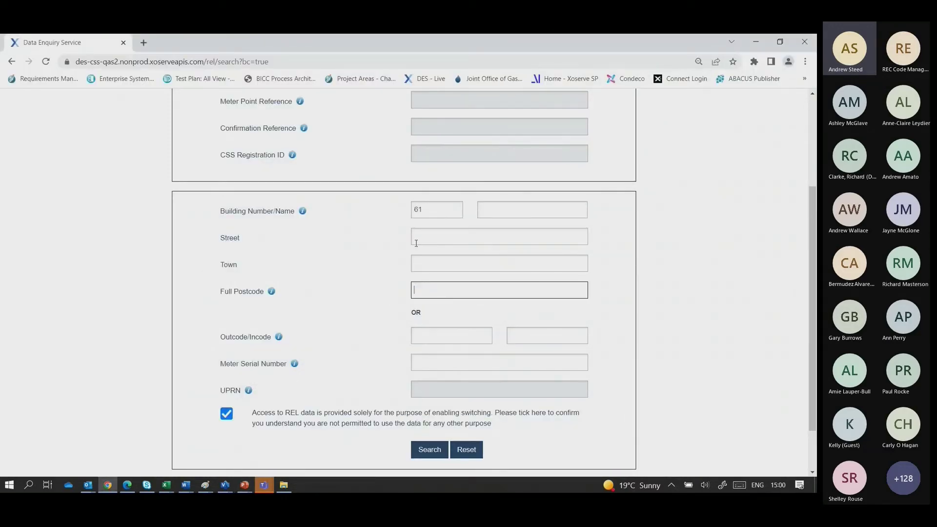
pyautogui.doubleClick(419, 209)
pyautogui.press('BackSpace')
pyautogui.scroll(2, 436, 171)
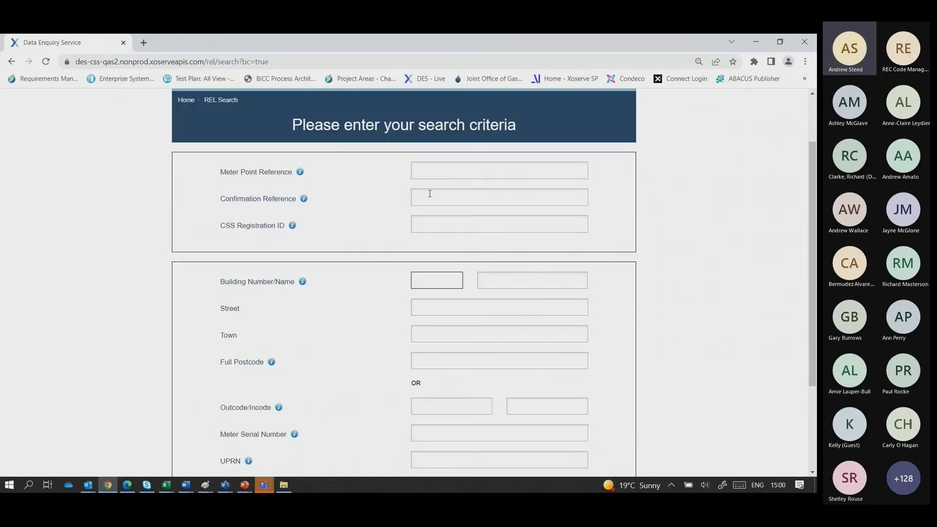
# Step: Run a REL search with a meter point reference taken from the Excel demo addresses workbook, and examine the resulting address details
pyautogui.moveTo(166, 485)
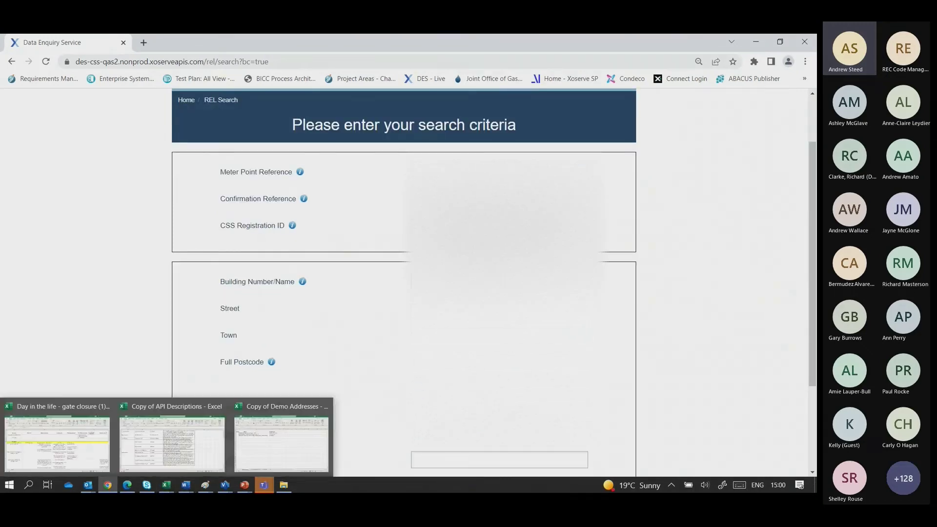
pyautogui.hotkey('alt', 'Tab')
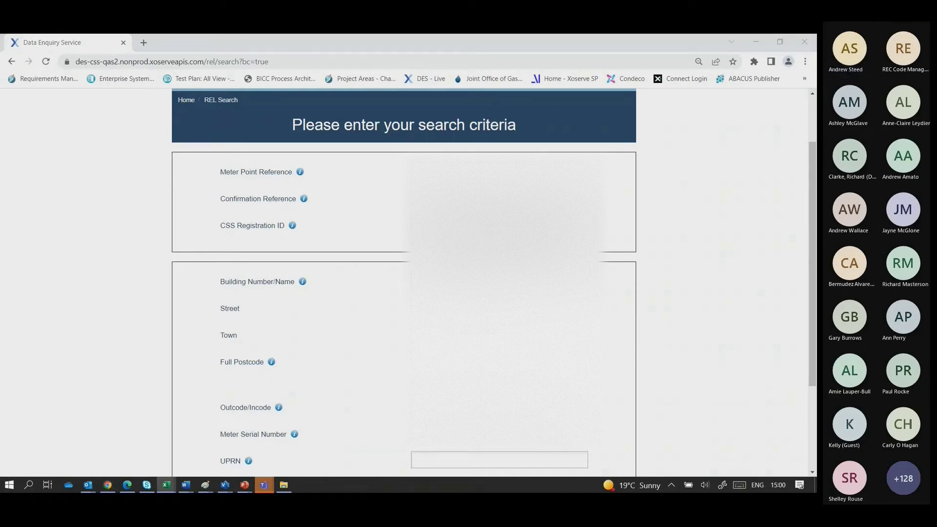
pyautogui.click(380, 186)
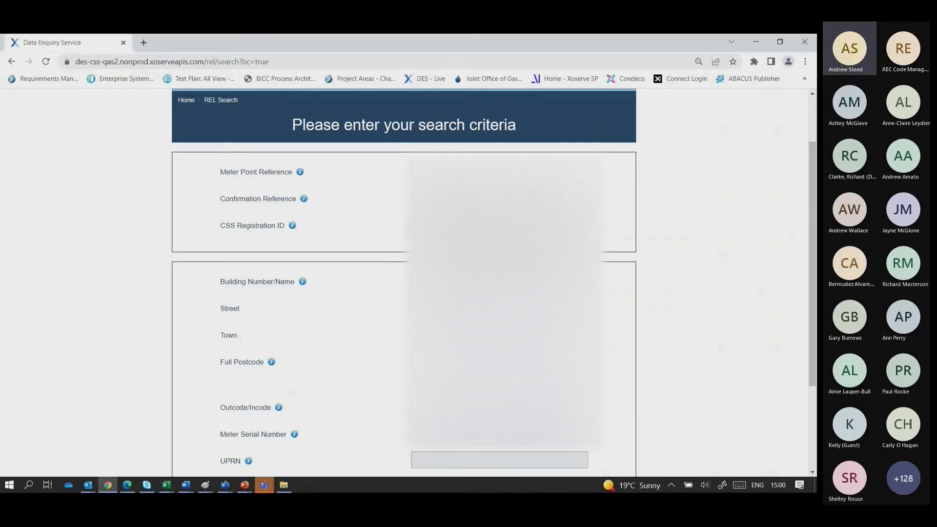
pyautogui.scroll(-2, 342, 180)
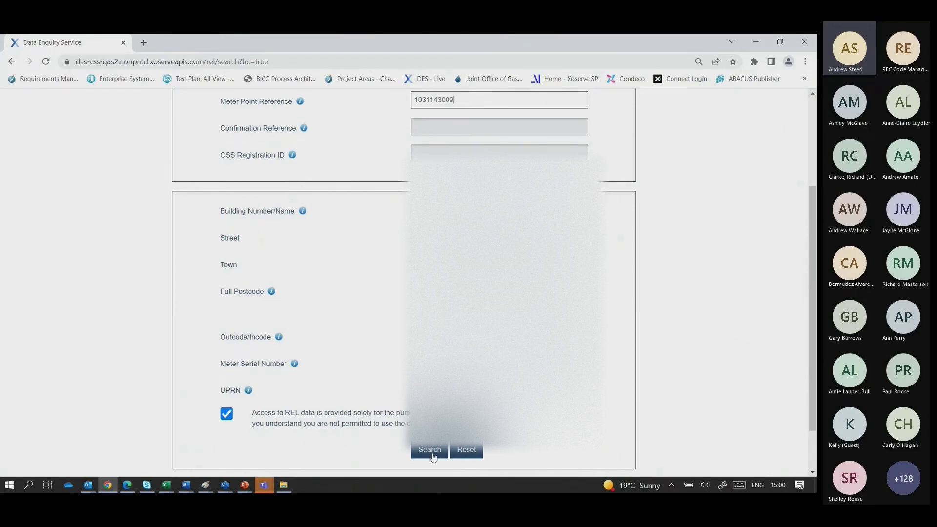
pyautogui.click(430, 450)
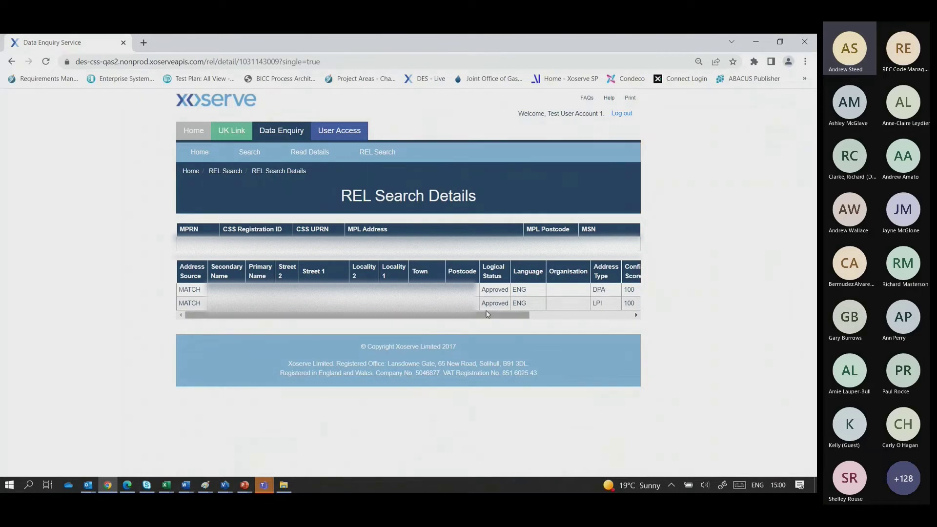
pyautogui.moveTo(470, 316)
pyautogui.mouseDown()
pyautogui.moveTo(587, 318)
pyautogui.moveTo(471, 327)
pyautogui.mouseUp()
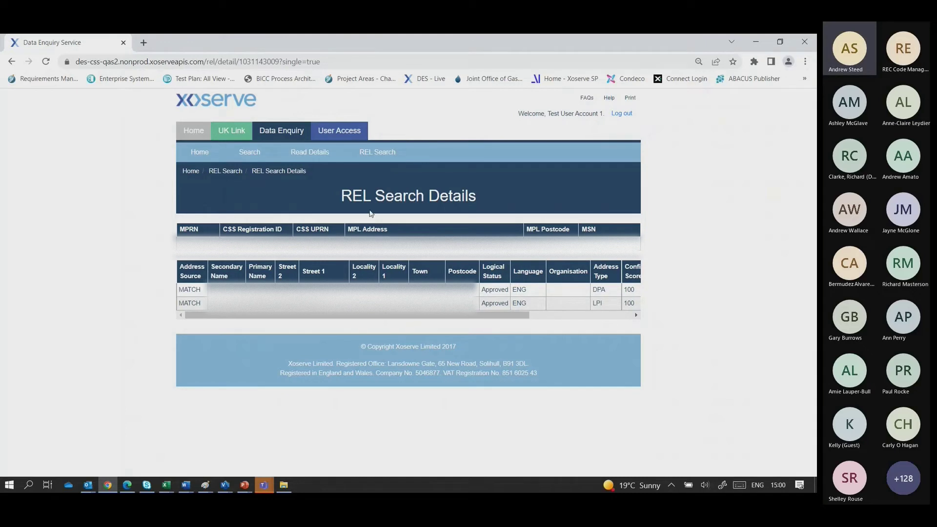
# Step: Run a new REL search using another property's address details and examine its address record across to the latitude and longitude
pyautogui.click(374, 157)
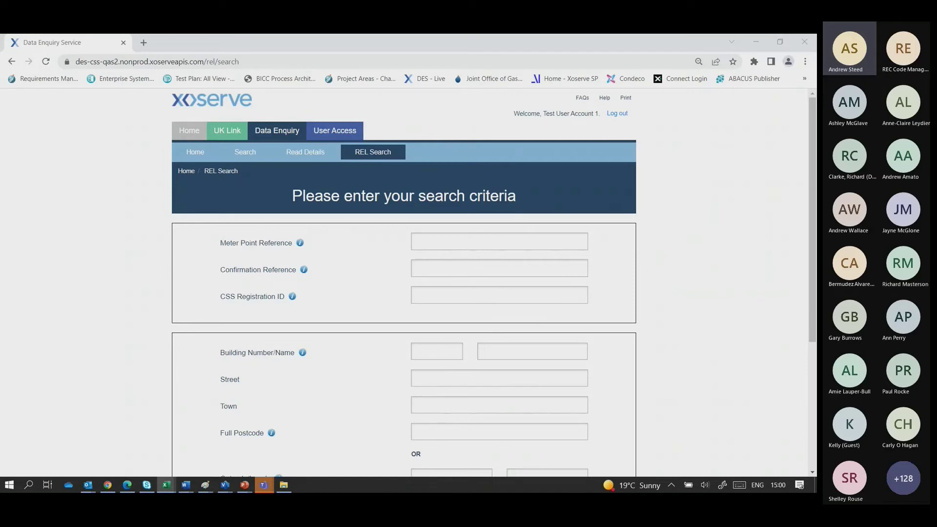
pyautogui.click(427, 434)
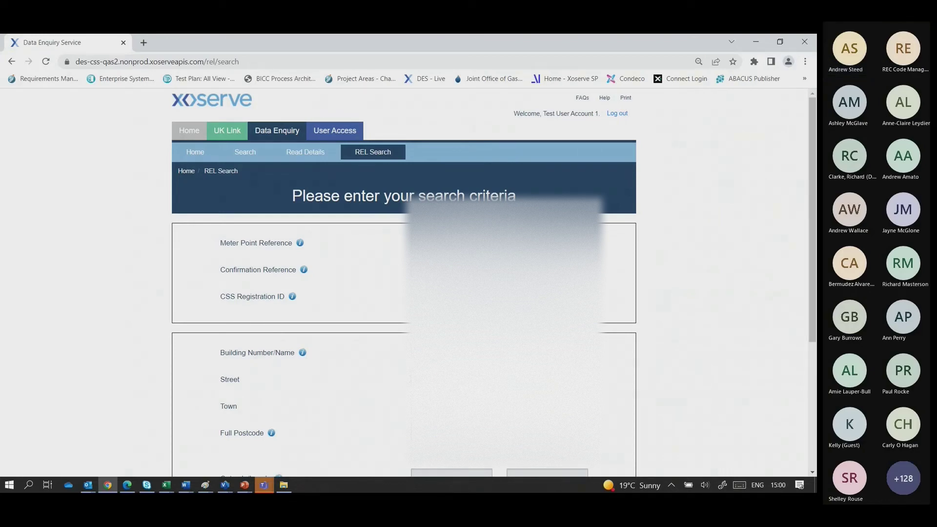
pyautogui.scroll(-3, 657, 330)
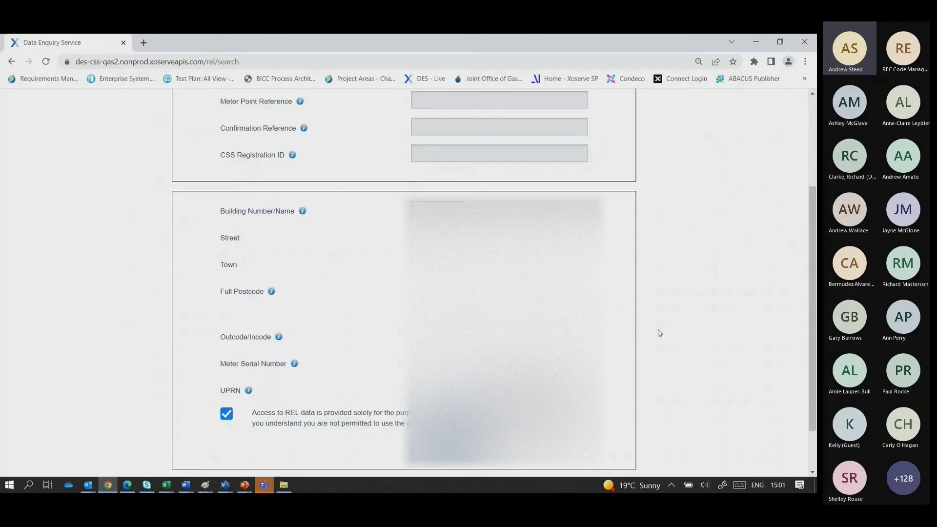
pyautogui.press('Return')
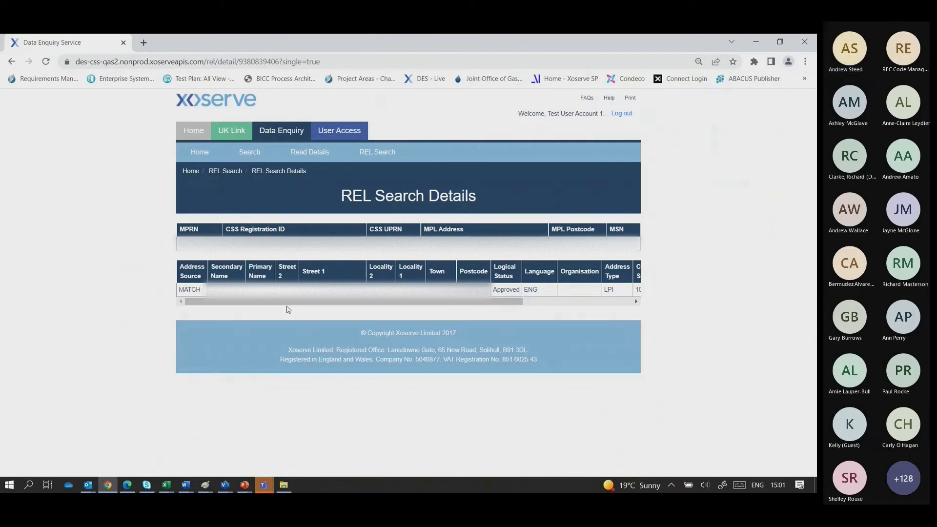
pyautogui.moveTo(312, 303); pyautogui.dragTo(462, 309)
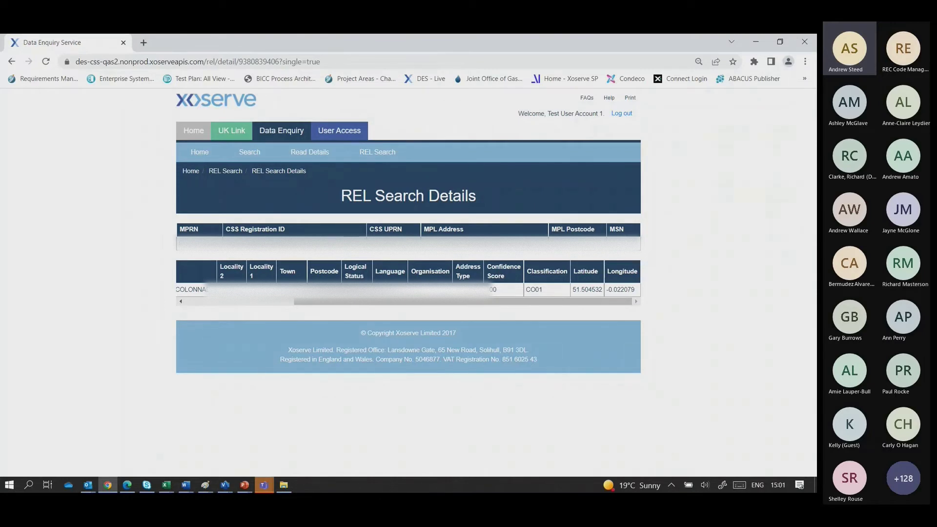
pyautogui.moveTo(345, 303); pyautogui.dragTo(230, 309)
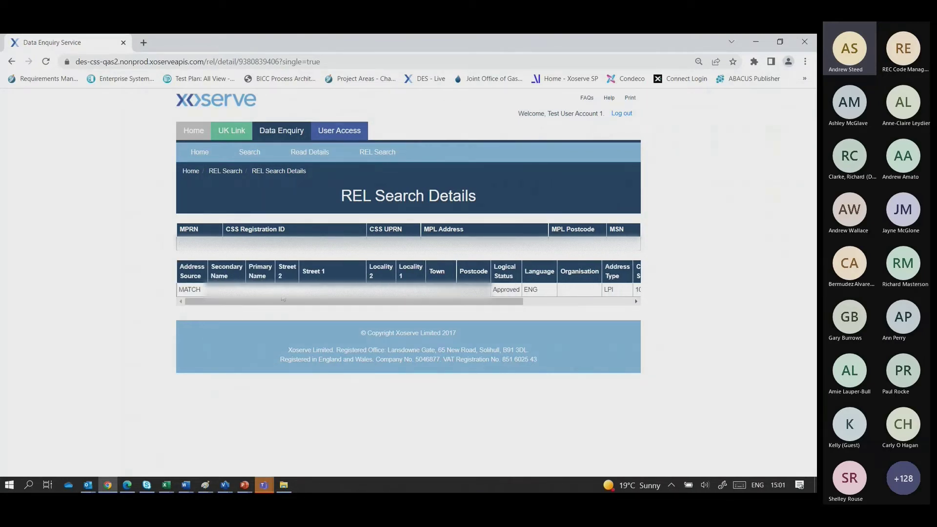
# Step: Return to an empty REL search form and examine its available criteria, including the CSS Registration ID and UPRN fields
pyautogui.click(382, 160)
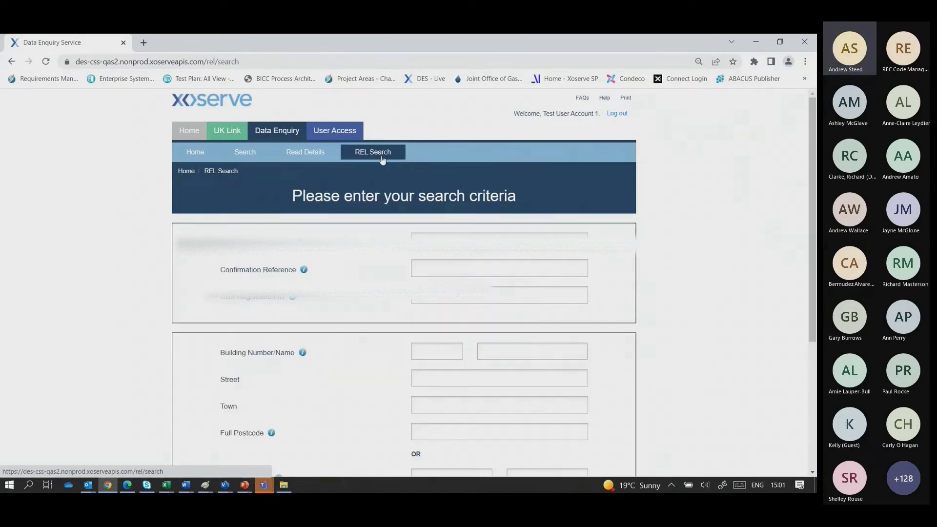
pyautogui.scroll(-1, 665, 215)
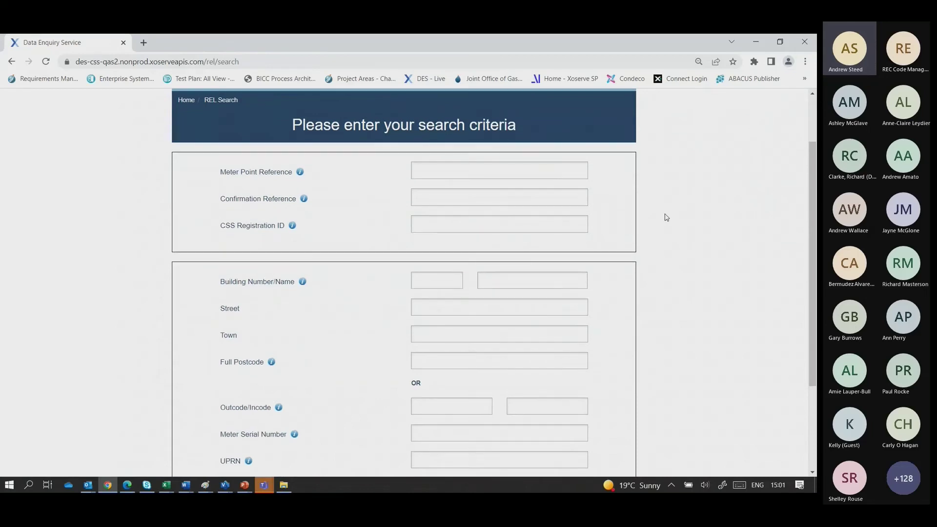
pyautogui.scroll(1, 666, 216)
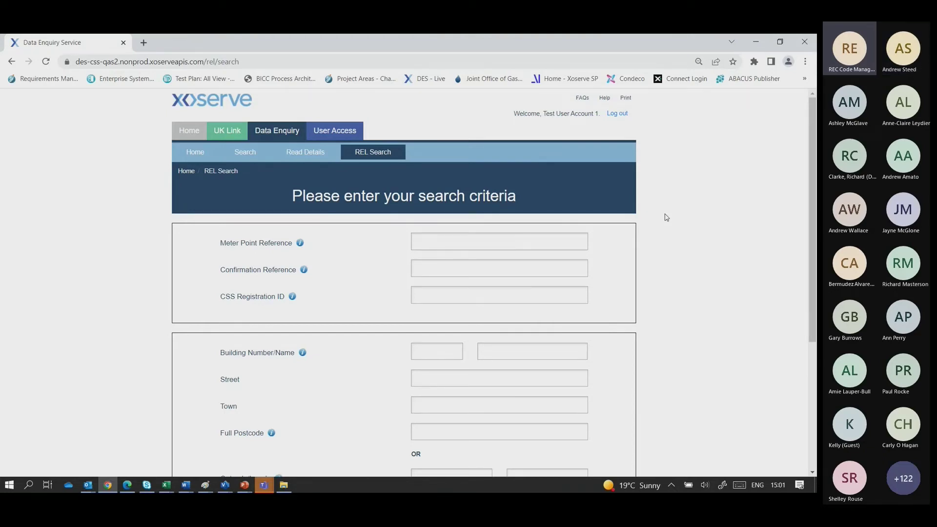
pyautogui.scroll(-3, 185, 356)
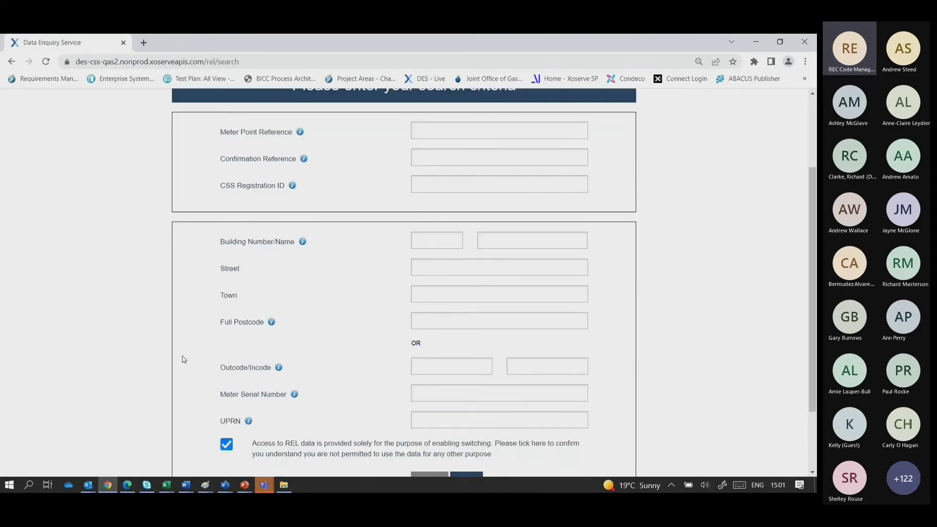
pyautogui.click(411, 394)
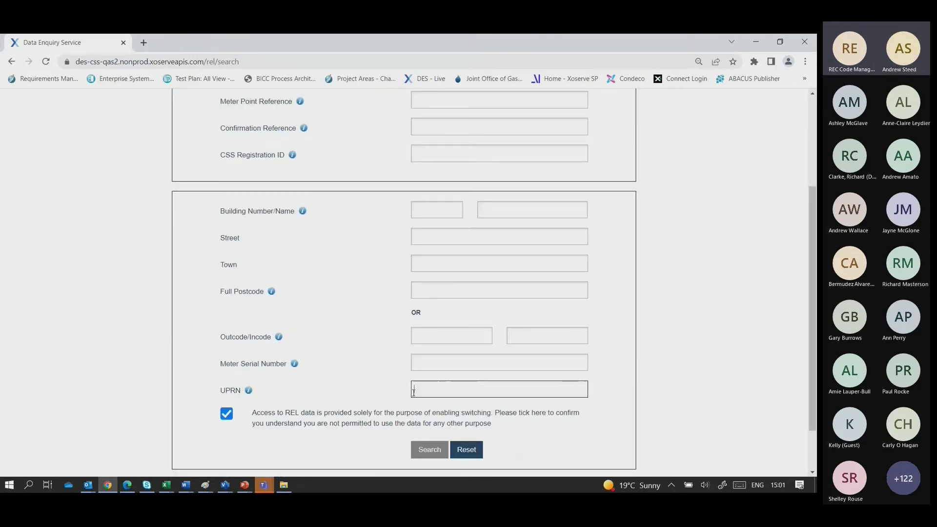
pyautogui.moveTo(249, 399)
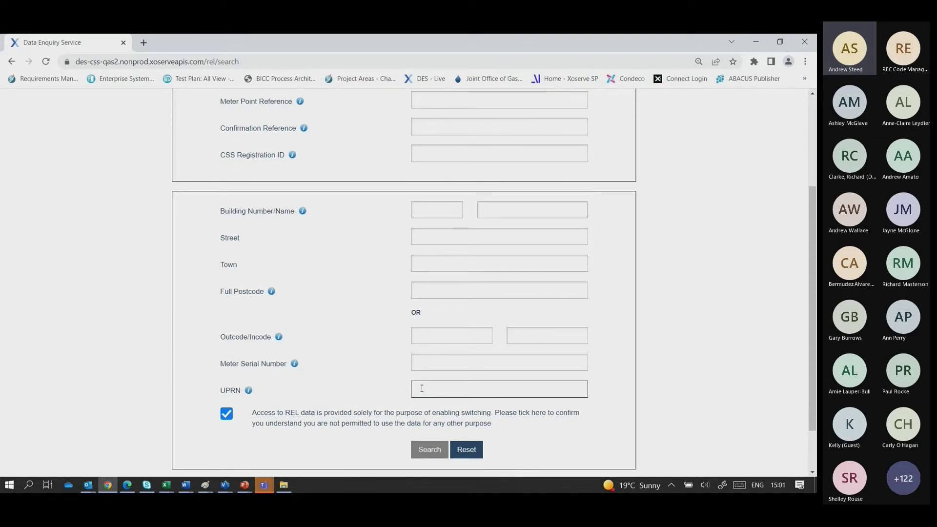
pyautogui.scroll(2, 415, 381)
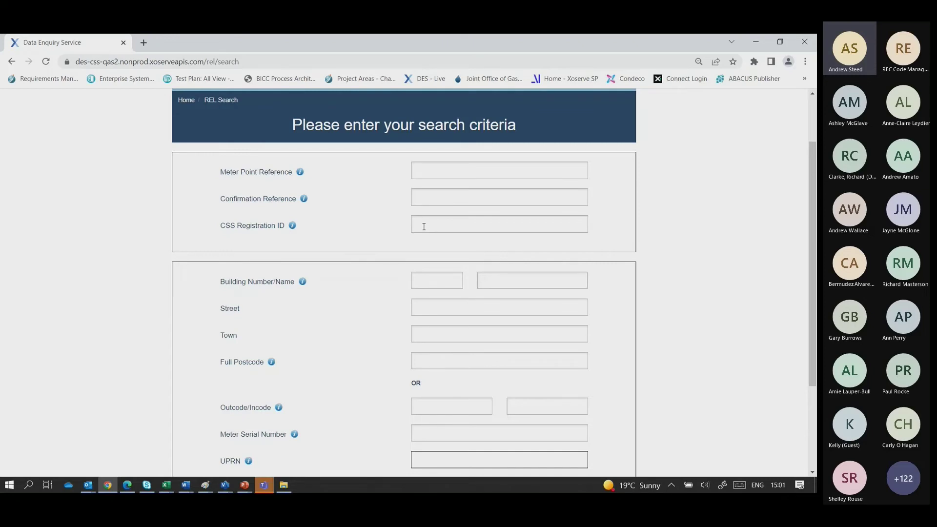
pyautogui.scroll(-2, 357, 311)
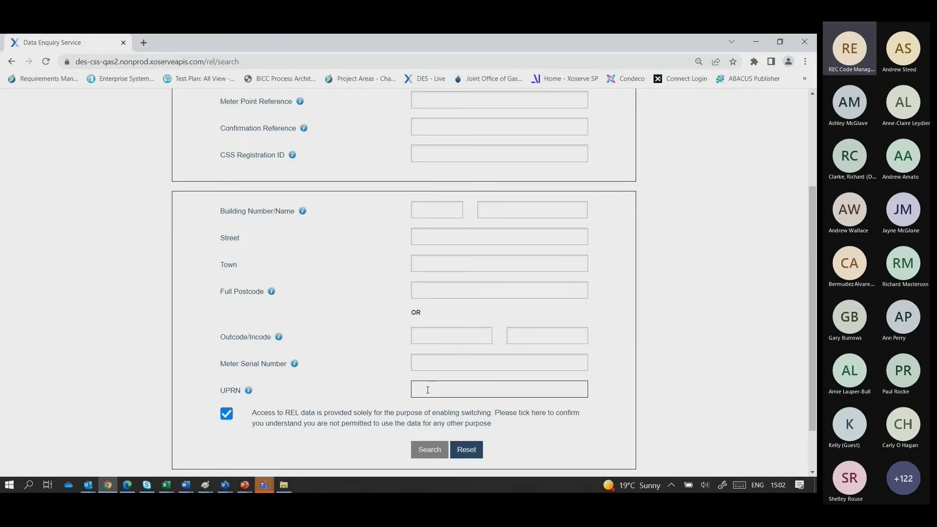
pyautogui.scroll(3, 427, 390)
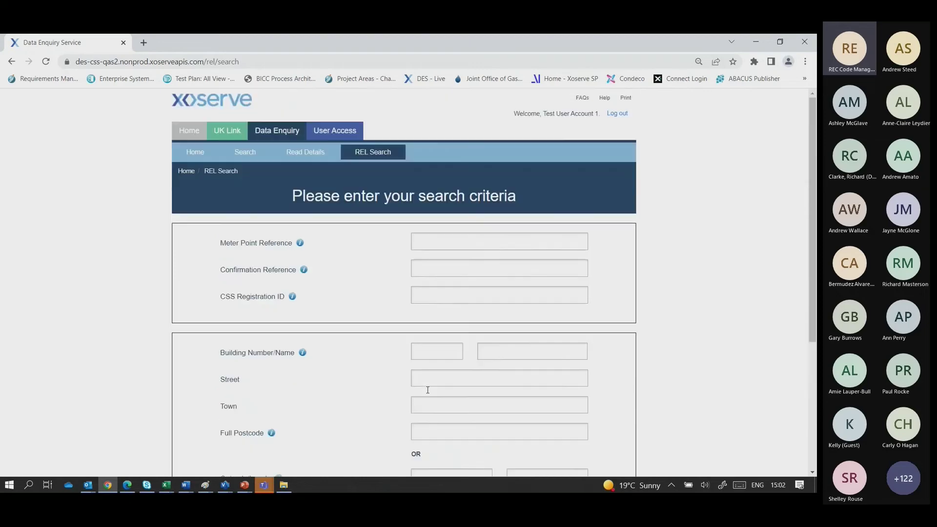